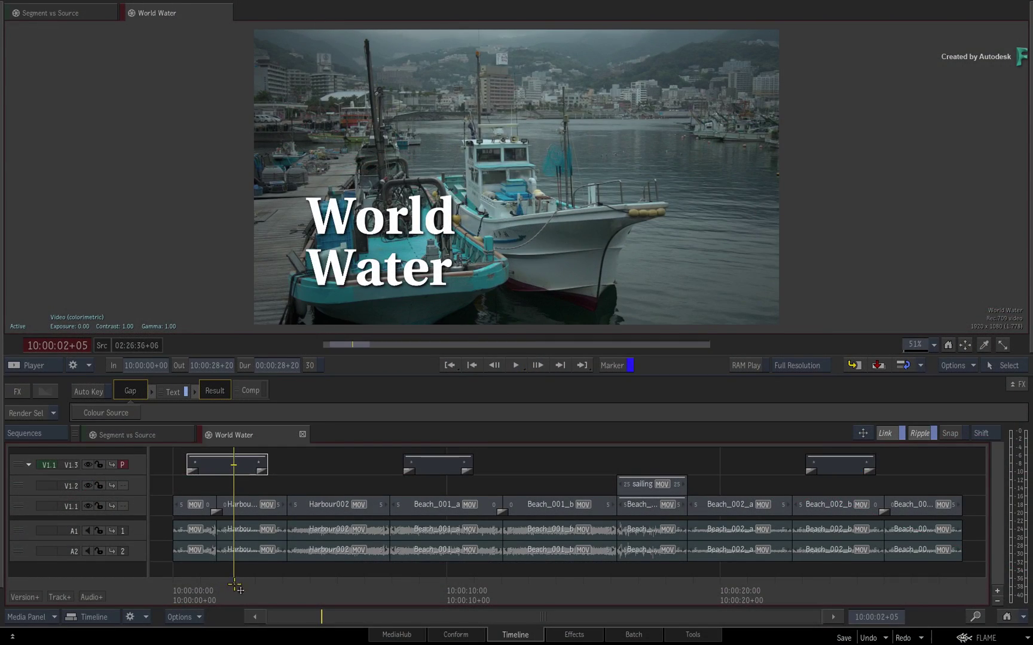
Step: Scrub the World Water edit and widen the track headers to show Titles, Elements, Base and Sync names
drag(235, 589, 304, 494)
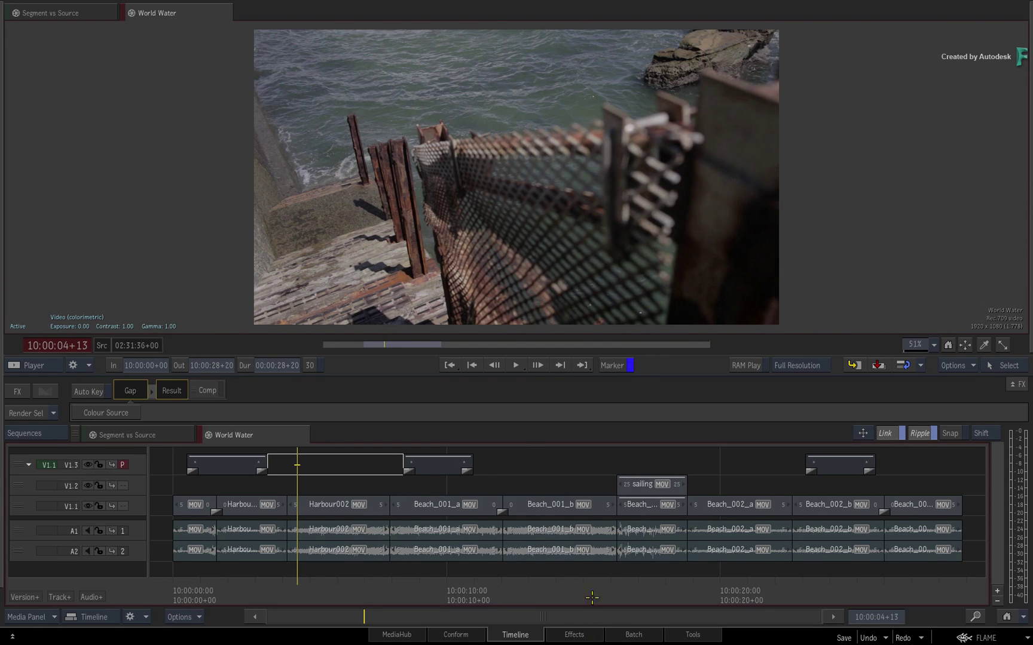
drag(298, 584, 231, 491)
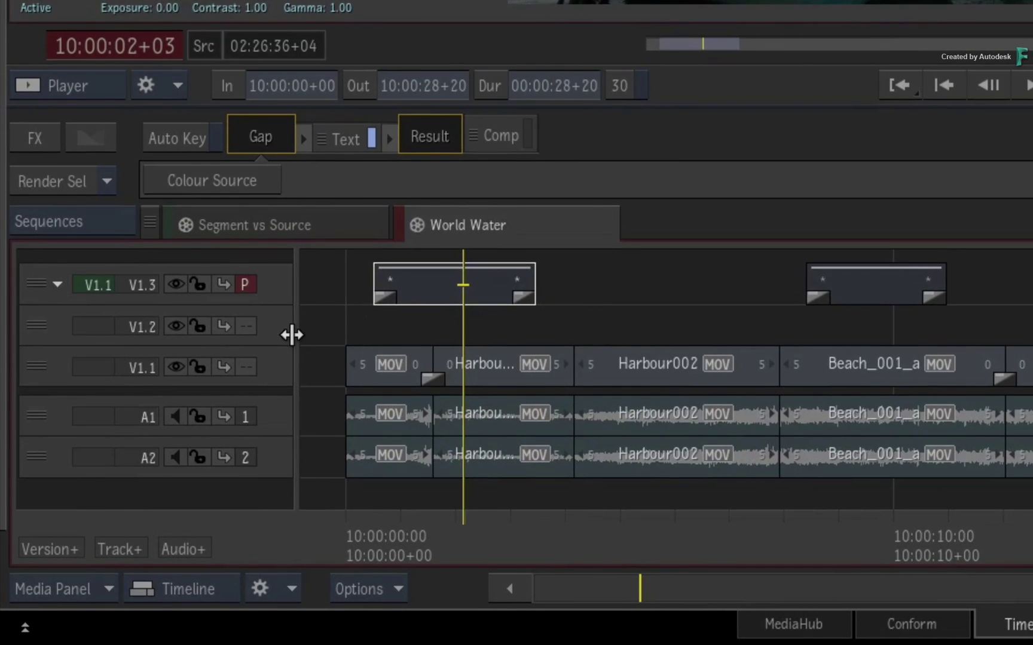
drag(291, 335, 397, 327)
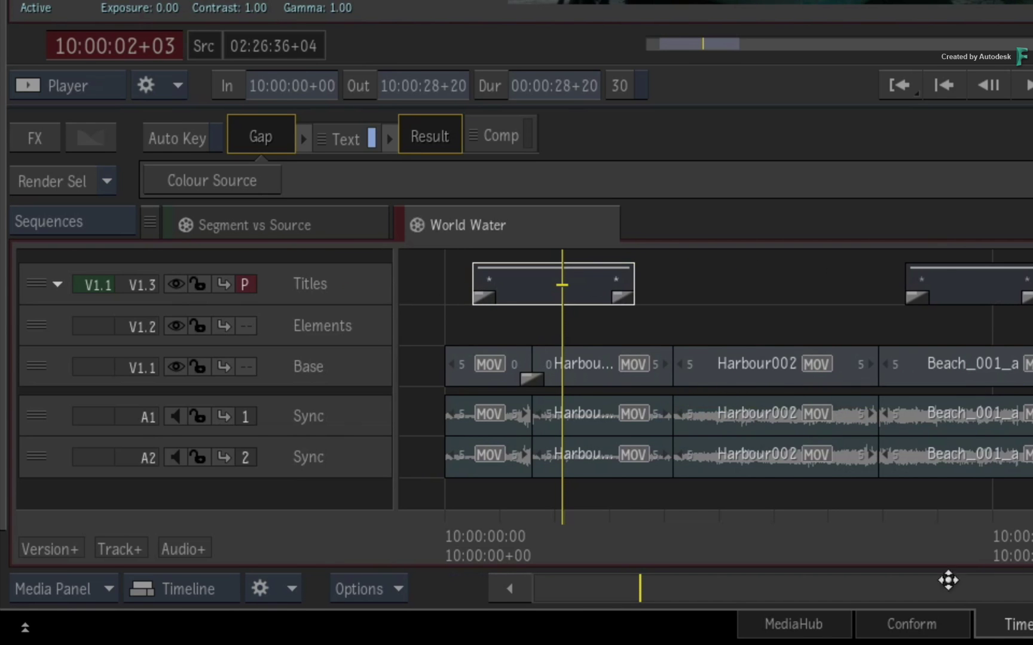
drag(553, 547, 352, 567)
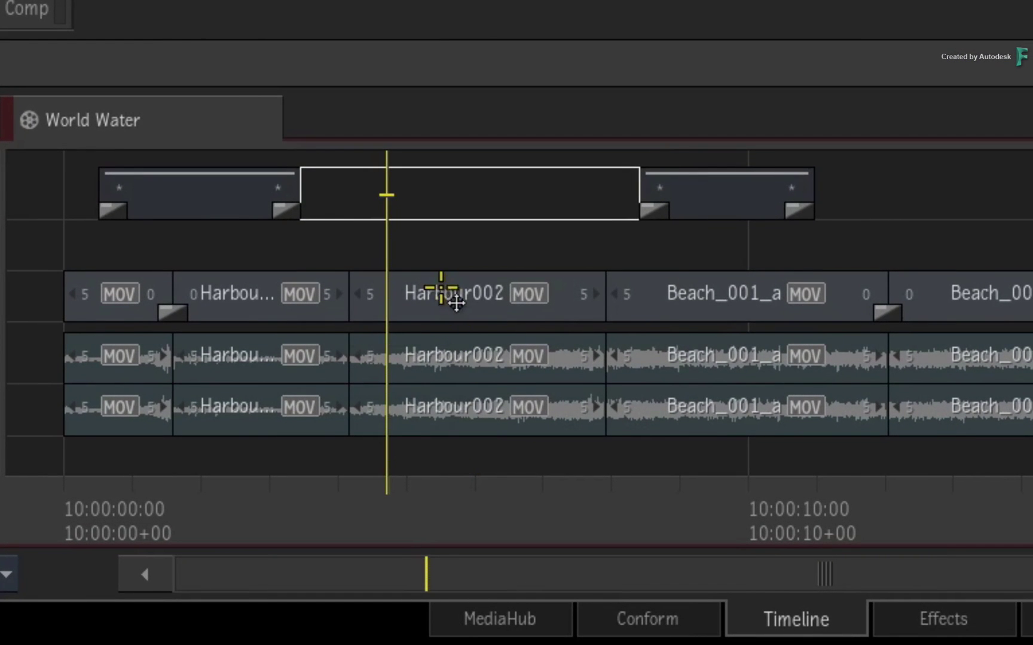
Step: Push Harbour002's Gain colour wheel strongly toward yellow, then return to the sequence edit
click(442, 294)
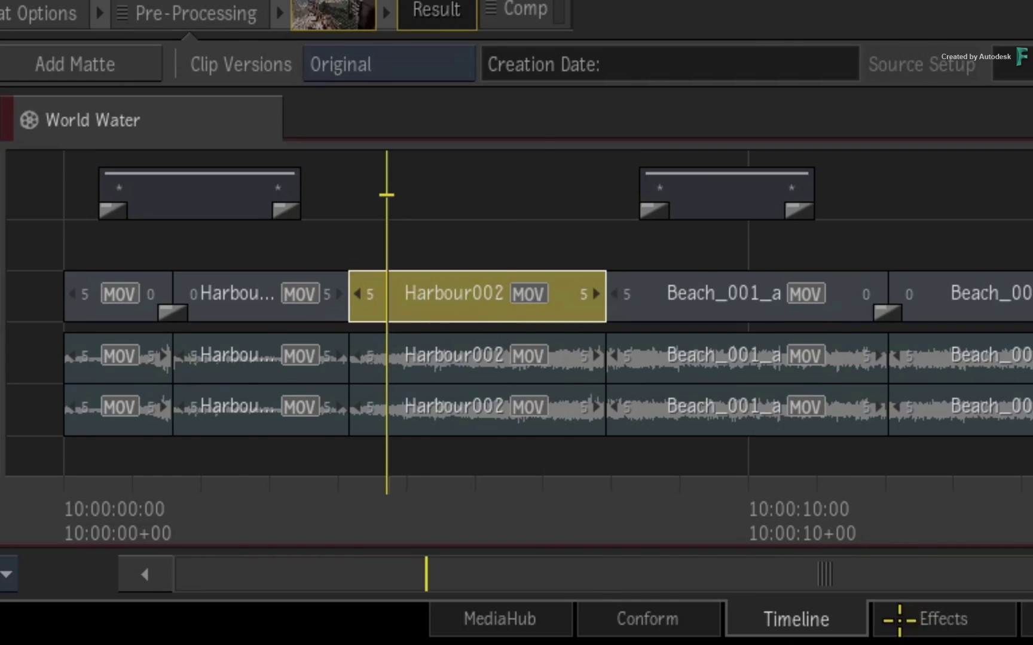
click(903, 624)
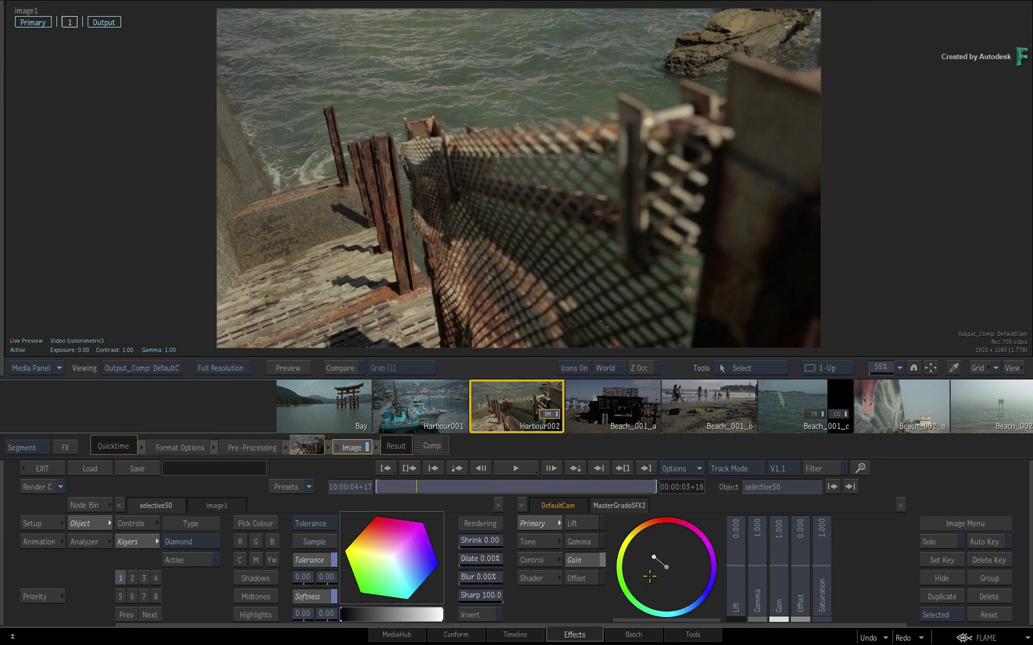
drag(661, 575, 417, 504)
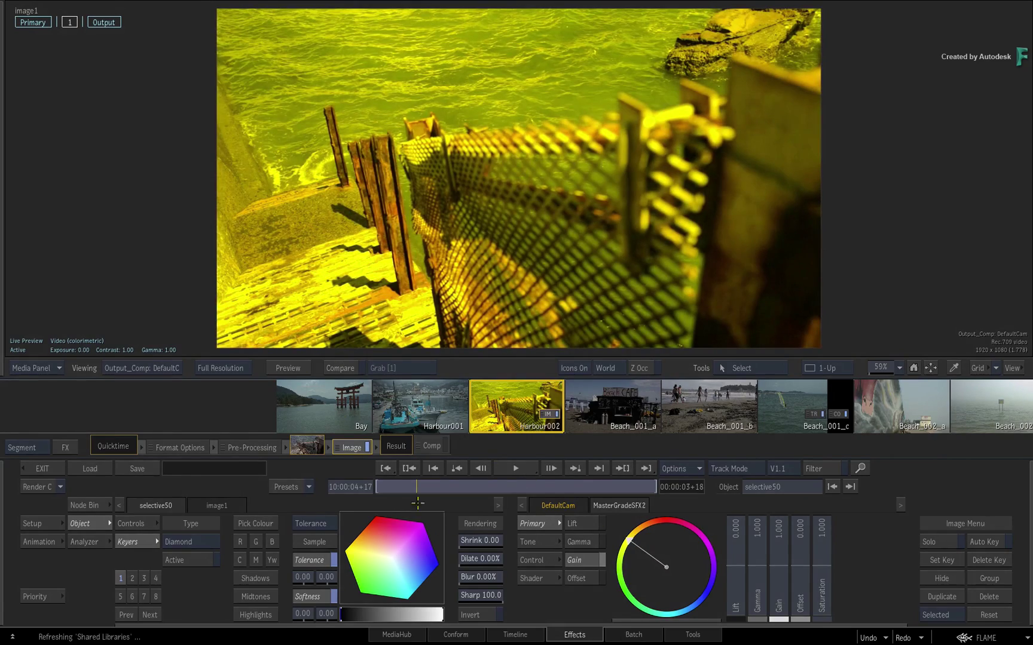
click(515, 635)
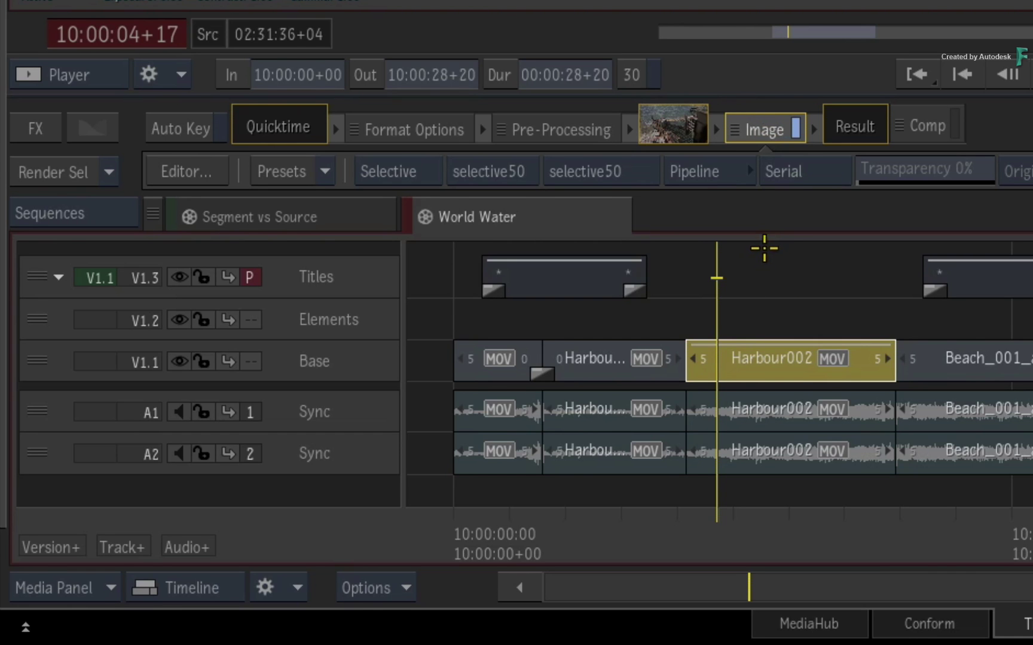
Step: Delete Harbour002's Image node from the FX ribbon and park the positioner at the Titles gap
drag(763, 127, 758, 639)
click(763, 489)
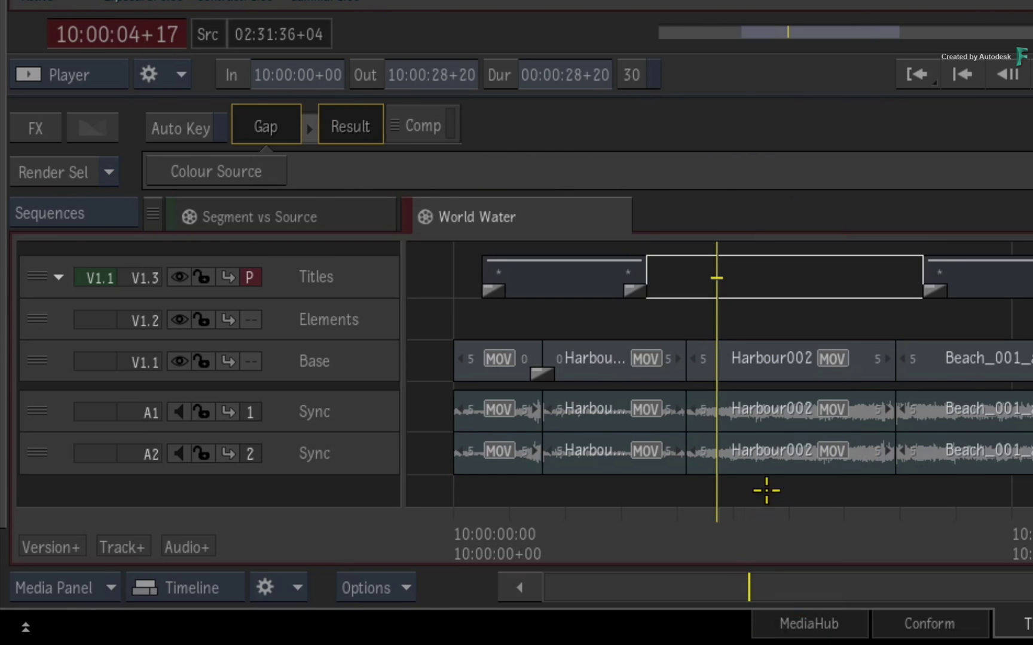
drag(744, 536, 569, 547)
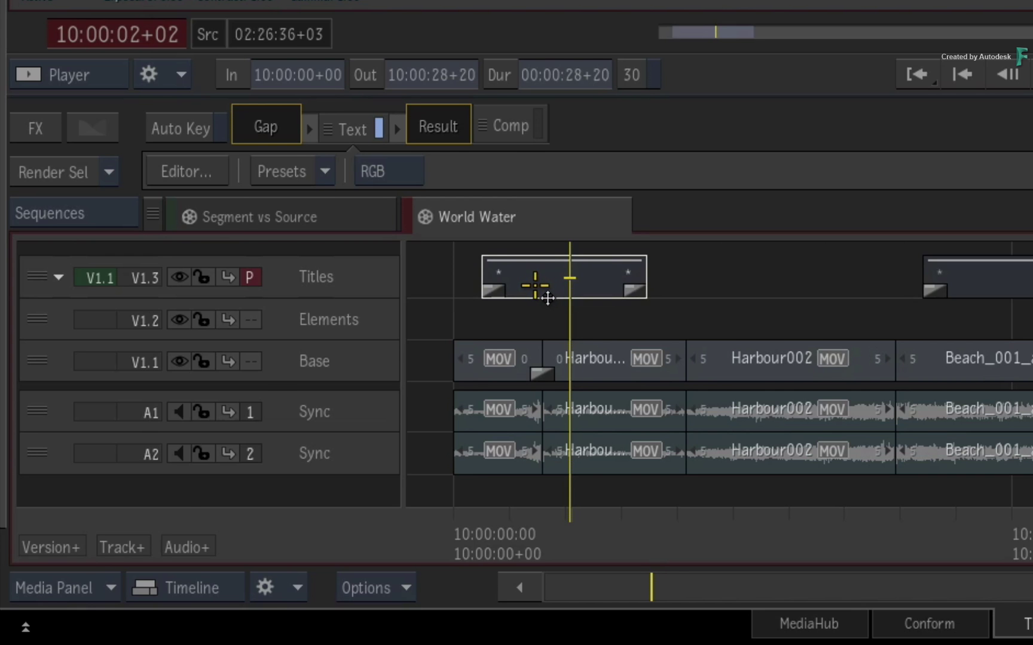
Step: Add a new video track V1.3 above Elements and rename it 'vfx and grade'
click(130, 547)
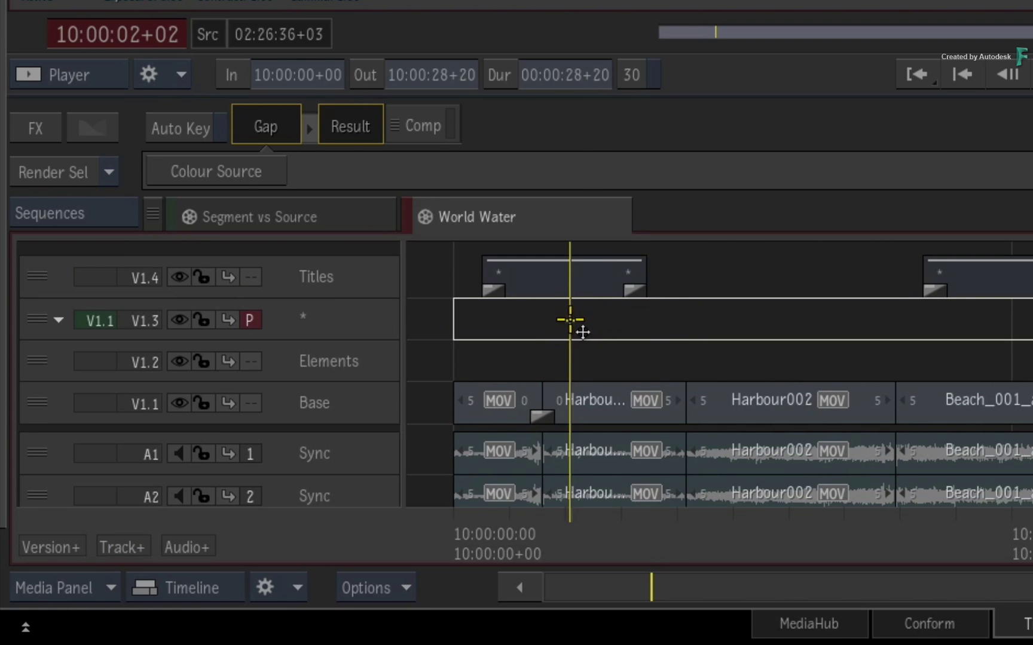
click(577, 271)
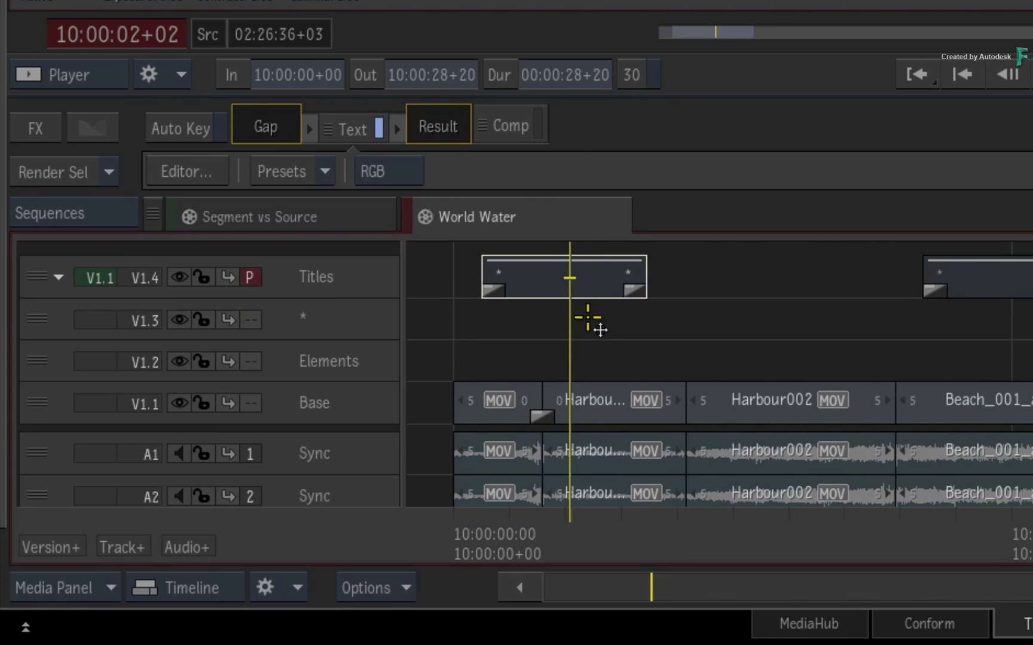
right_click(308, 320)
click(368, 443)
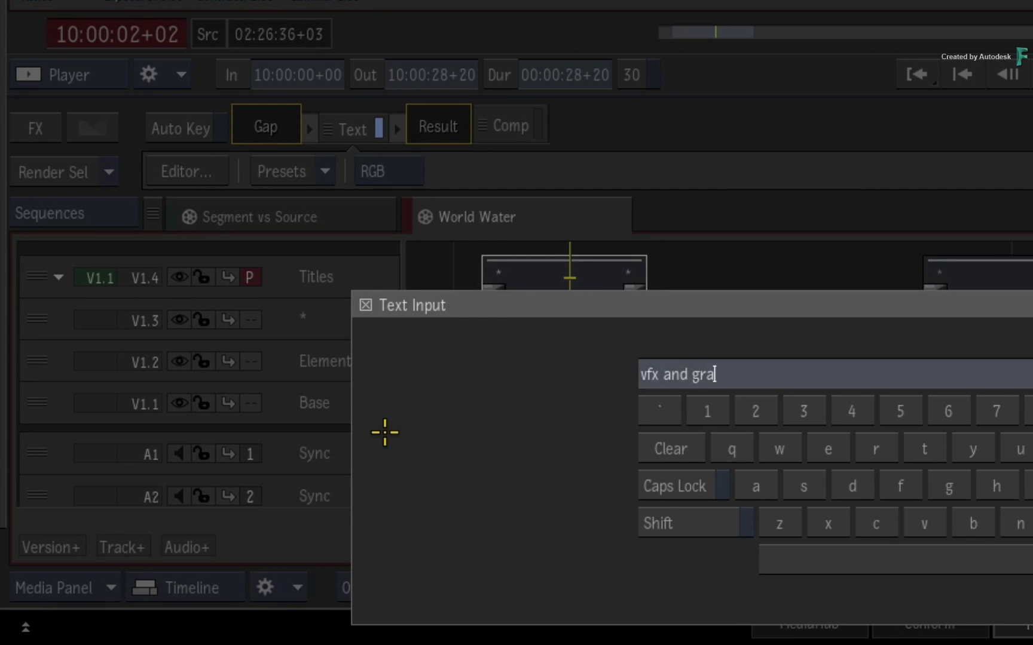
key(Return)
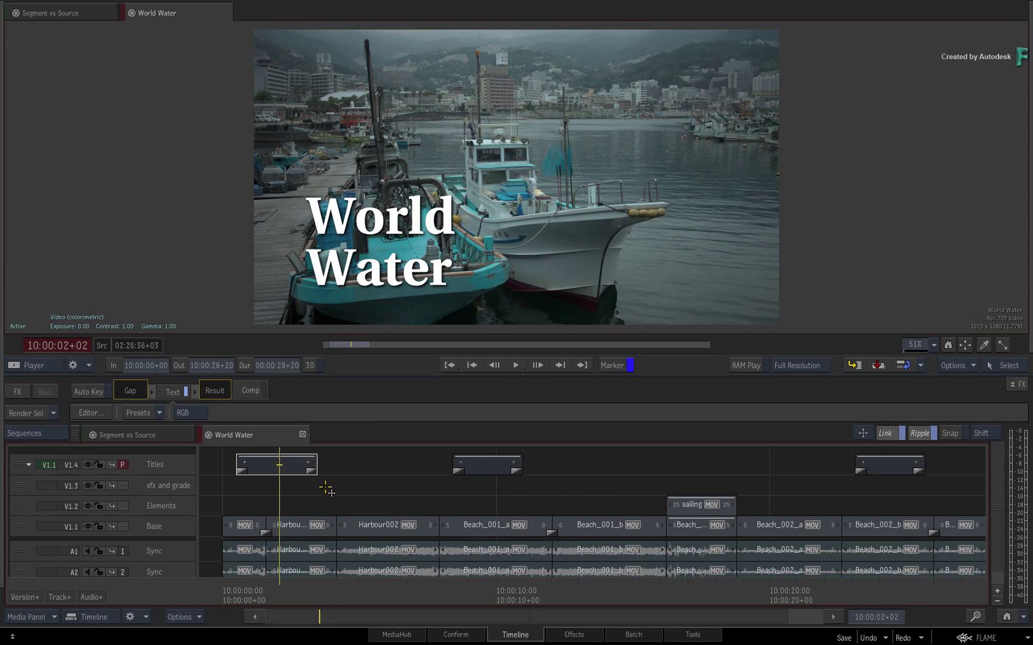
Step: Copy the Base track's transitions to V1.3 so the vfx and grade gap splits at every cut
click(326, 489)
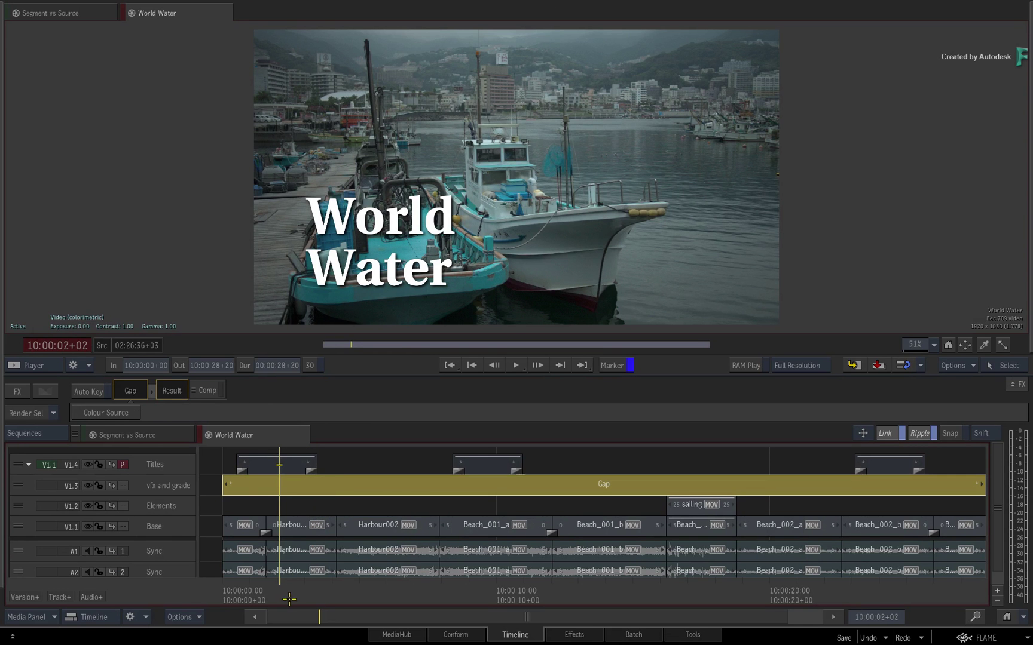
drag(289, 600, 291, 490)
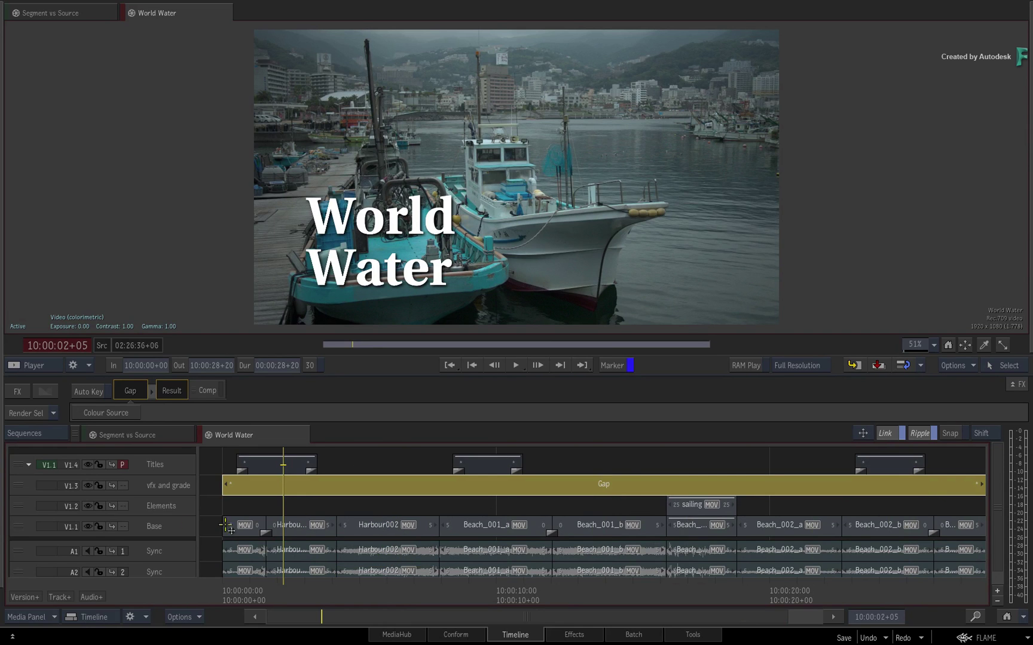
click(19, 527)
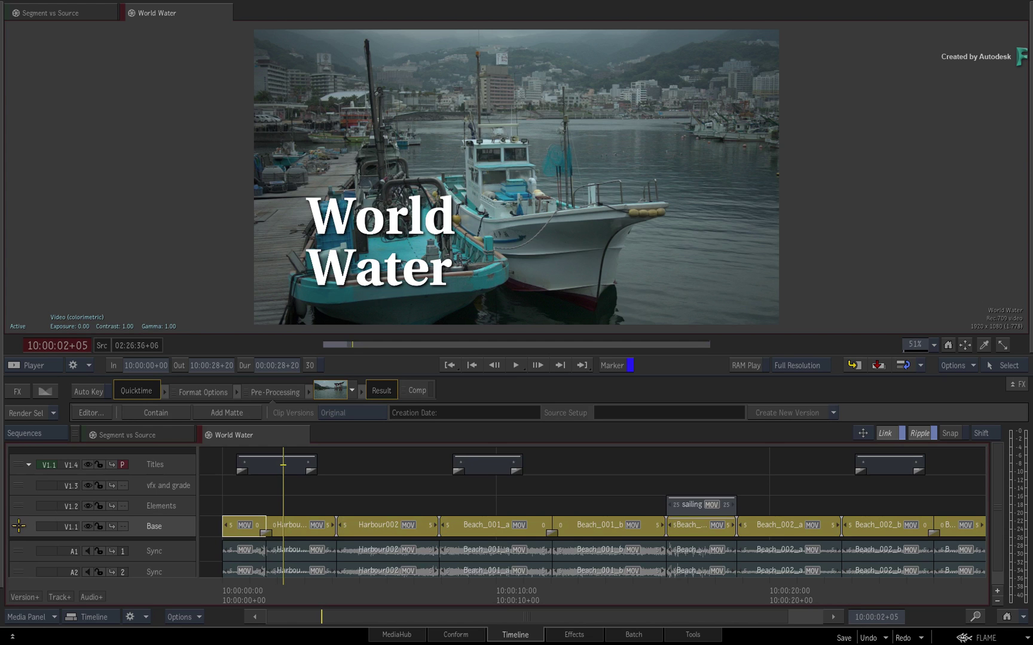
click(19, 526)
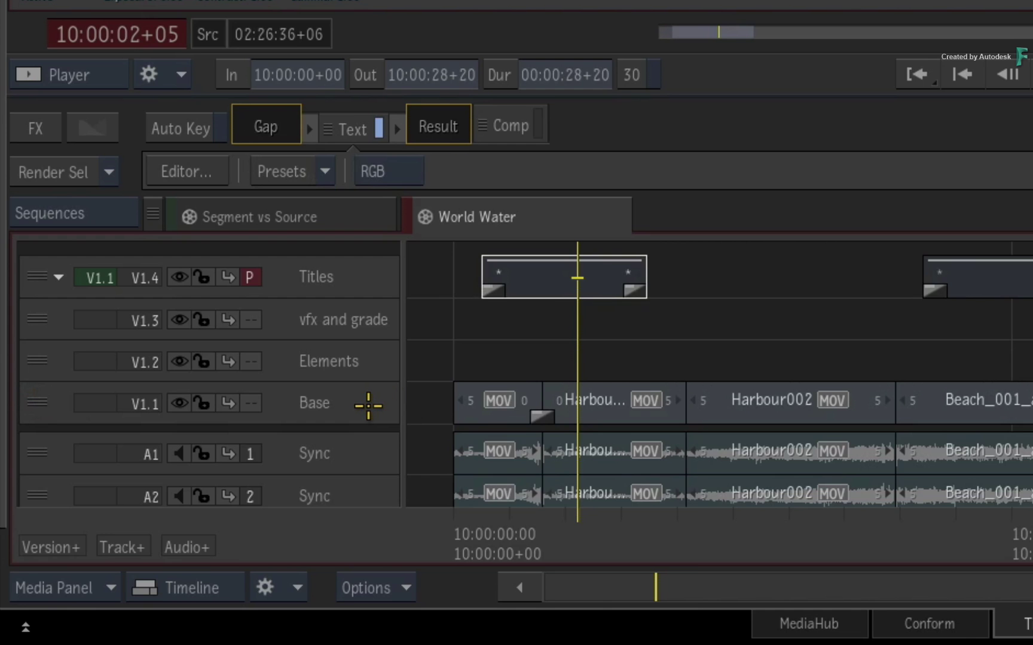
right_click(367, 406)
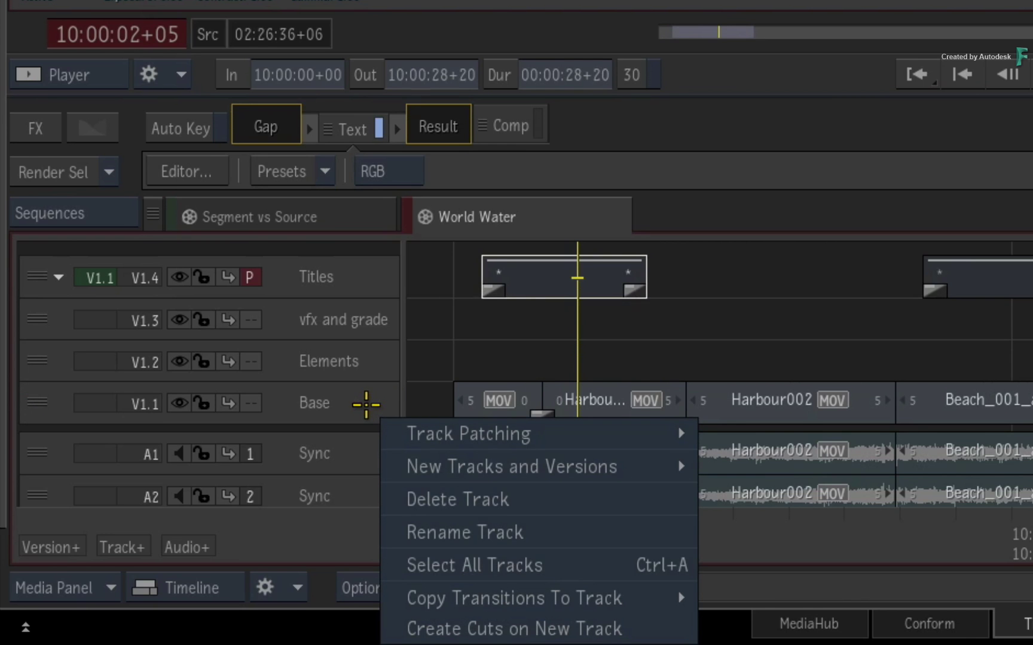
mouse_move(596, 596)
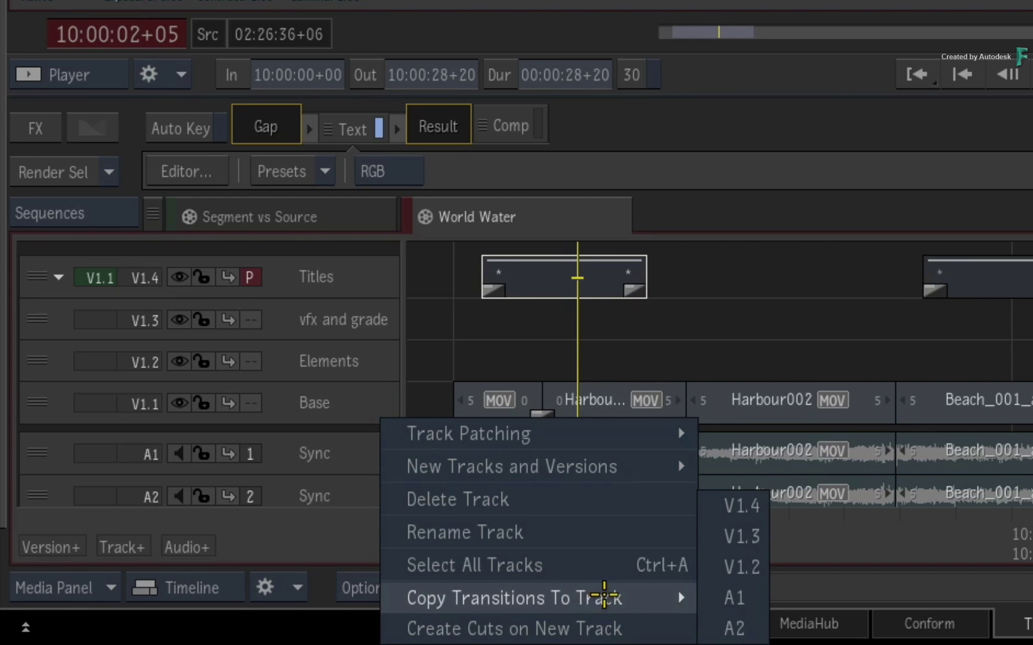
click(710, 536)
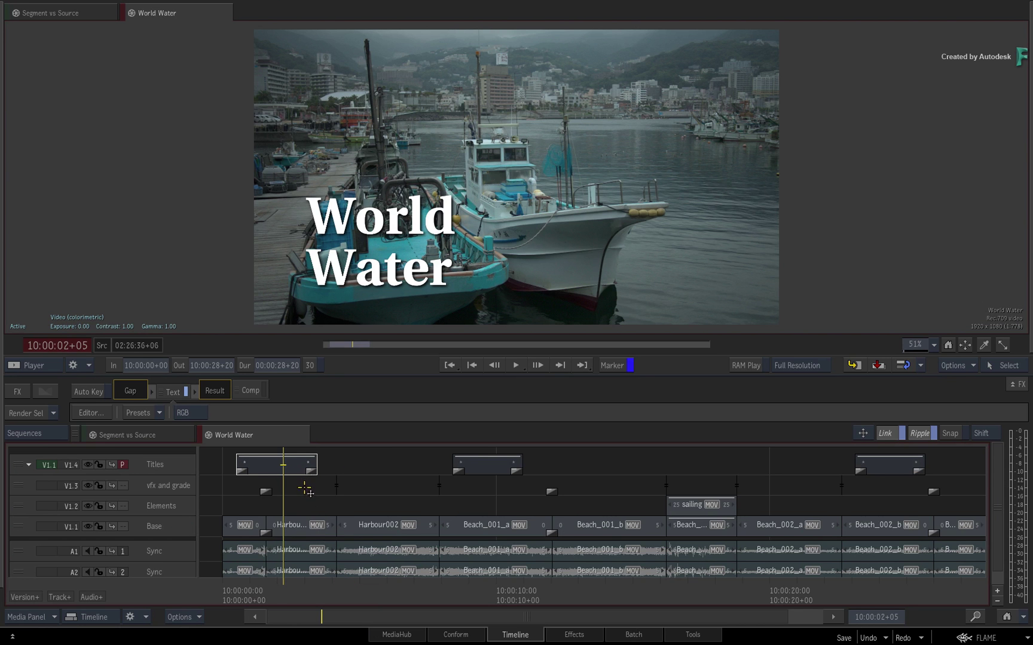
Step: Select each new gap segment on the vfx and grade track in turn, left to right
click(305, 490)
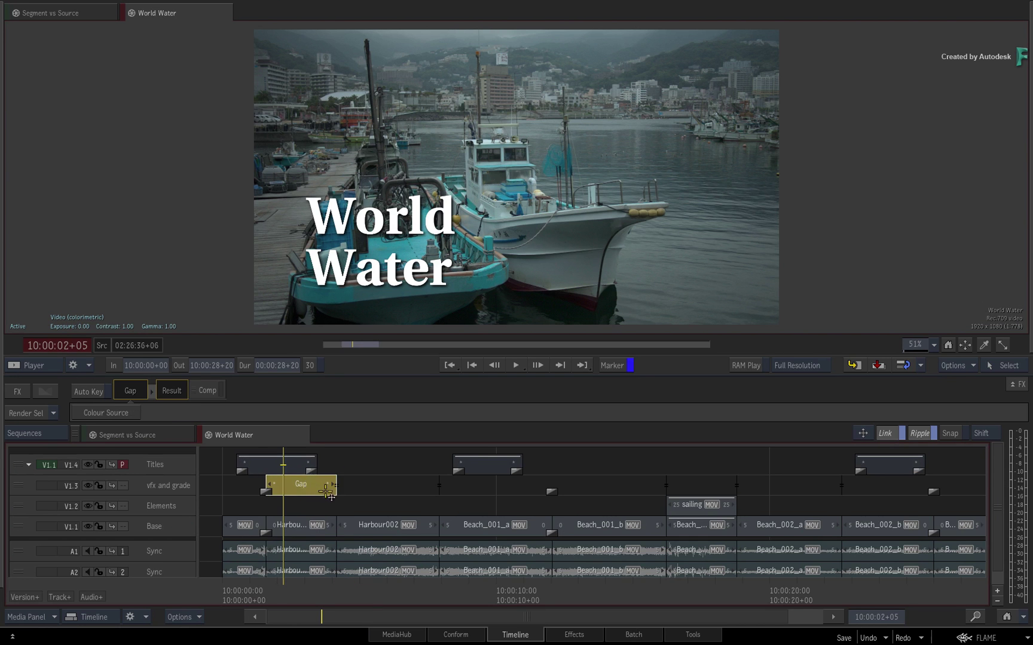
click(362, 487)
click(472, 488)
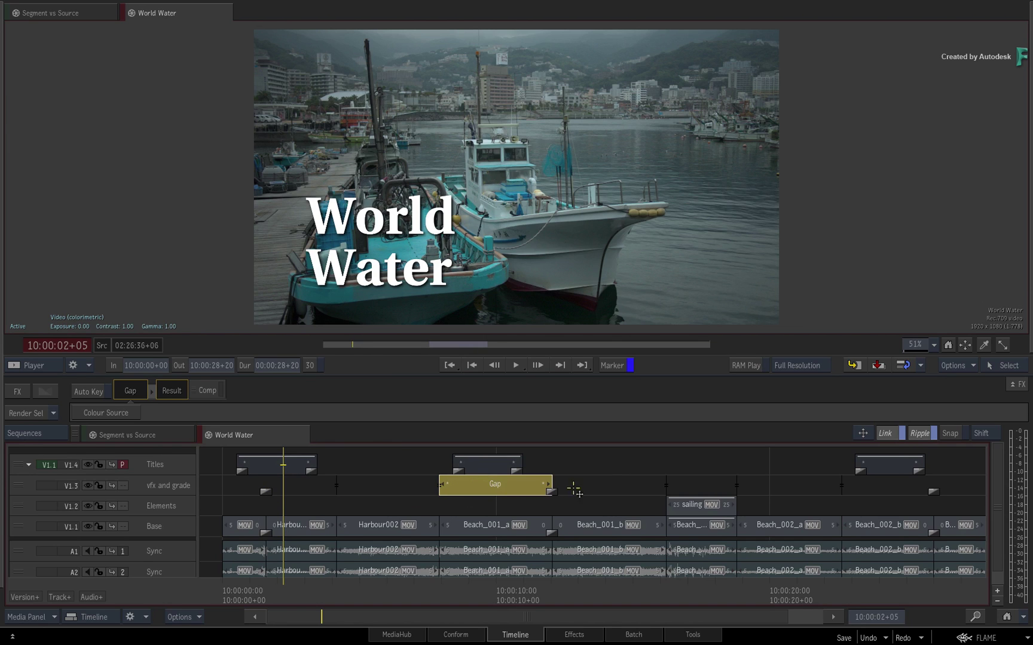
click(608, 485)
click(717, 485)
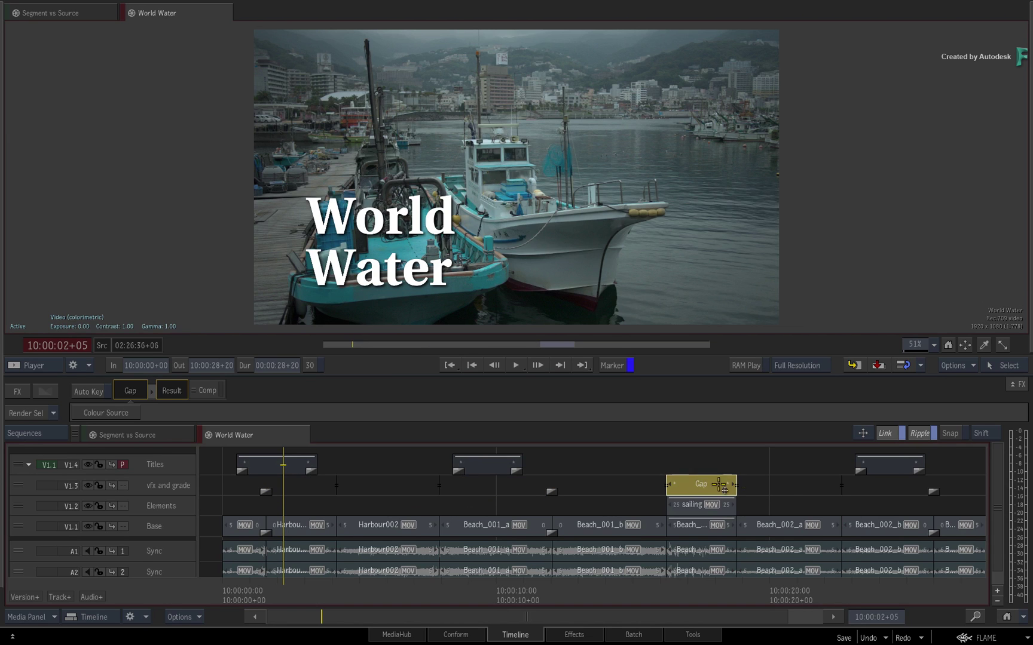
click(785, 488)
click(872, 489)
click(963, 487)
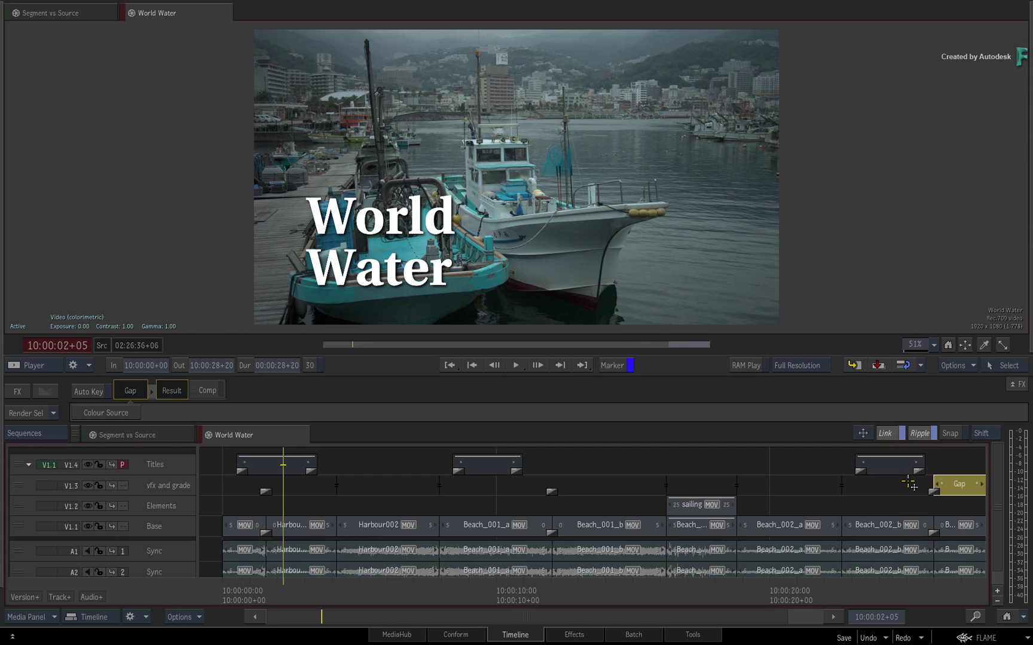
Step: Move the Gap clip above Harbour002 and scrub to the rusty fence shot at 10:00:05+11
click(879, 487)
click(790, 489)
click(705, 482)
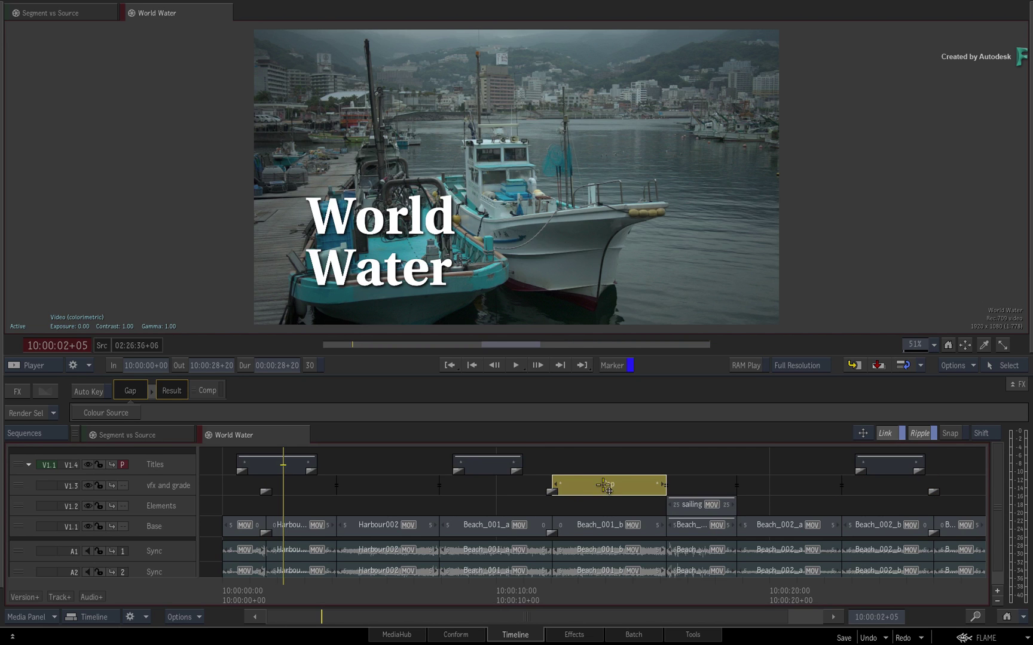
drag(489, 489, 399, 532)
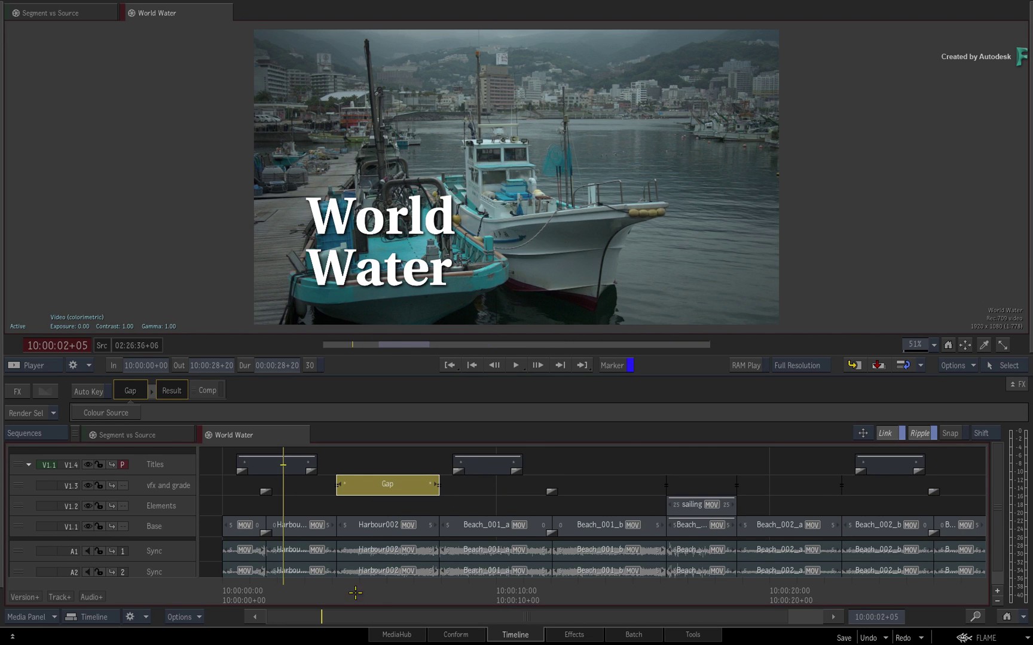
drag(355, 592, 372, 592)
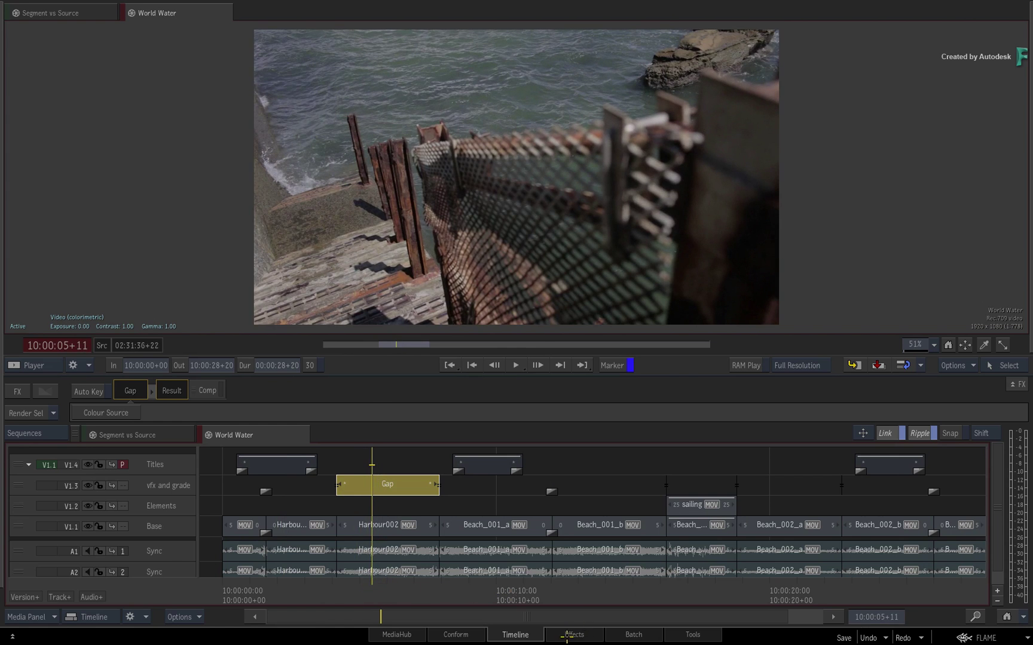
Step: Add an Image effect to the Gap and review the beach shots beneath it, including Beach Cafe
click(562, 634)
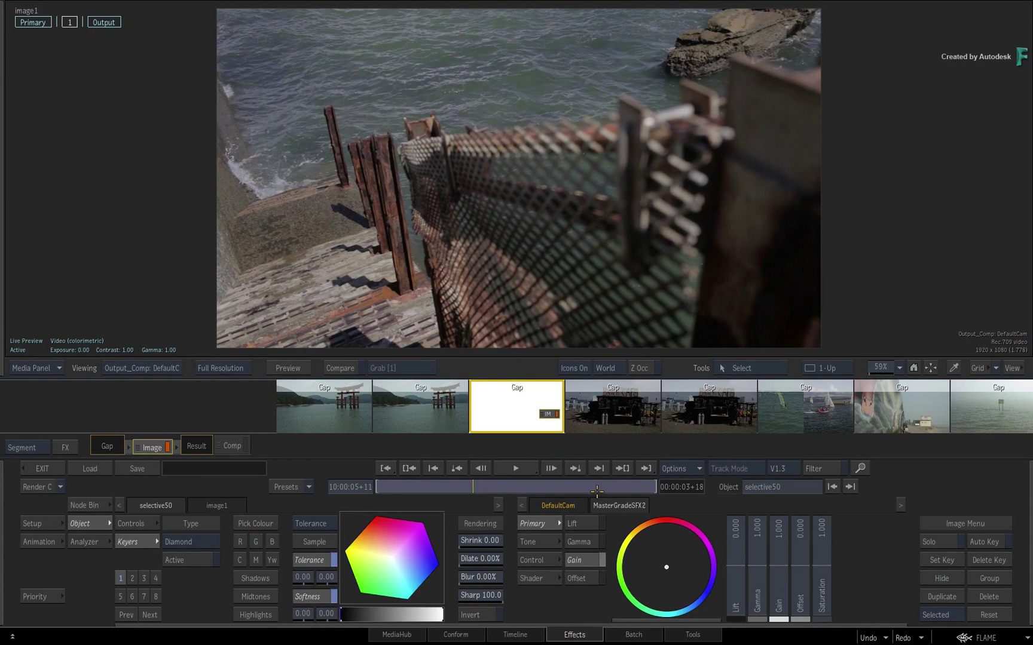
drag(756, 409, 541, 407)
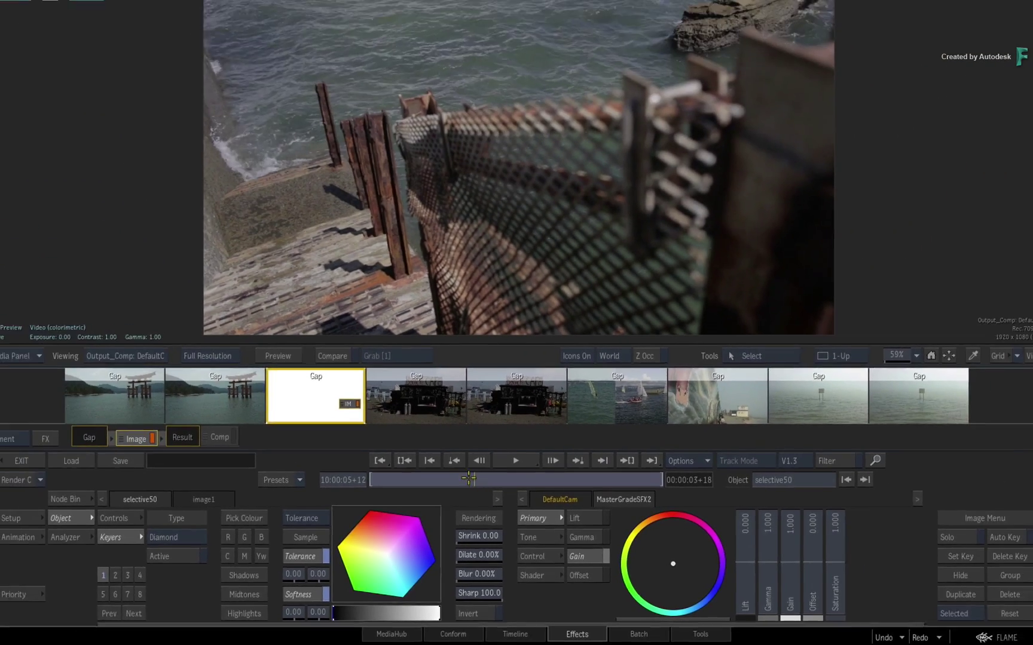
drag(468, 478, 533, 480)
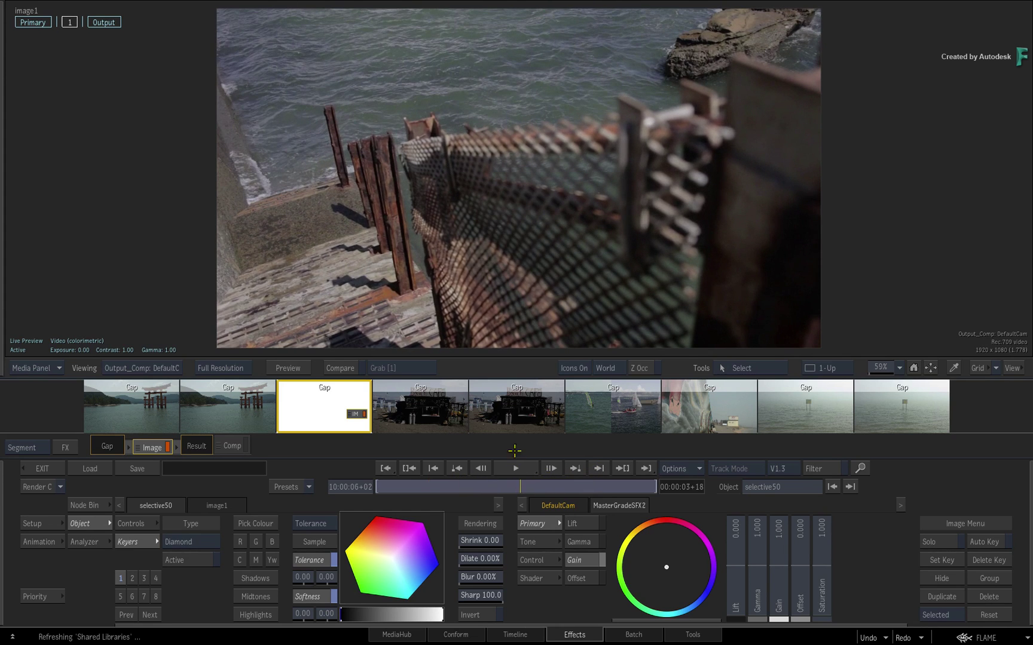
click(526, 419)
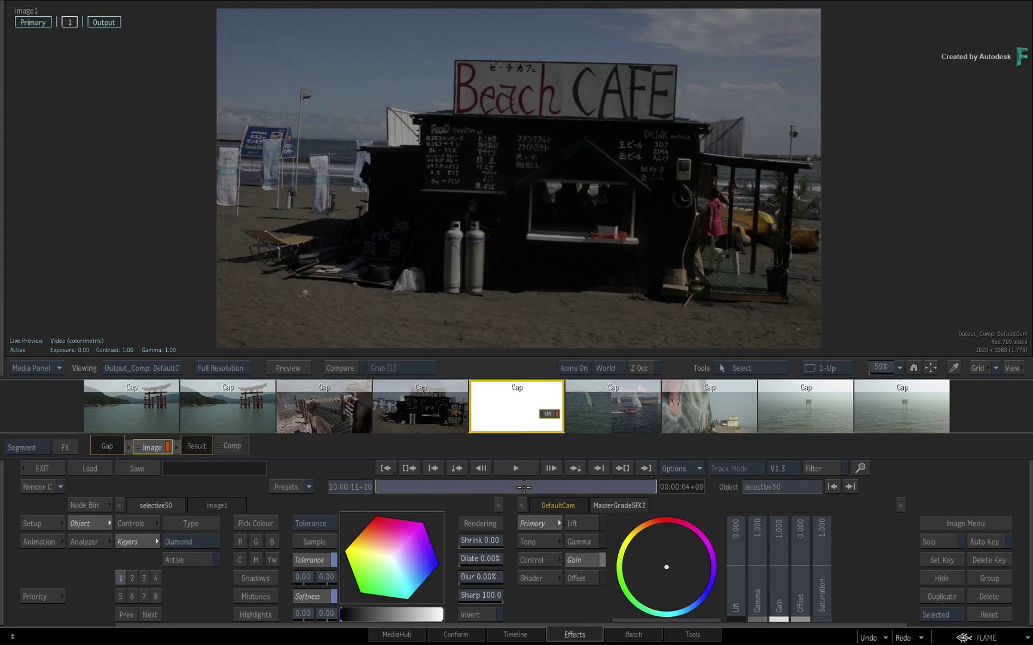
drag(521, 487, 501, 502)
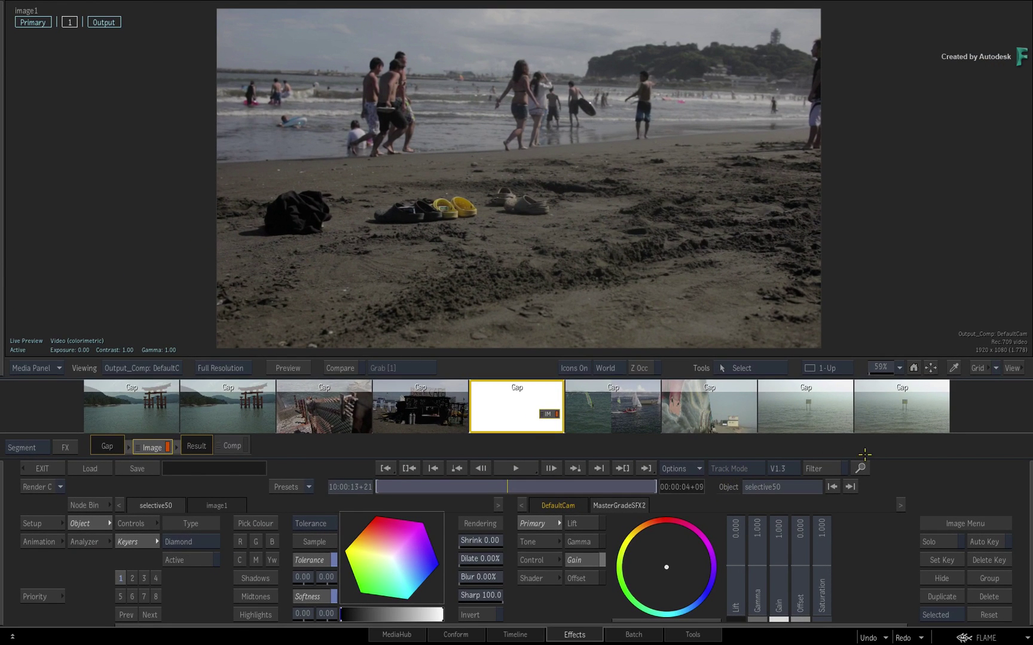
Step: Toggle the thumbnail filter, check the Base track, and step between the pier and Beach Cafe shots
click(822, 468)
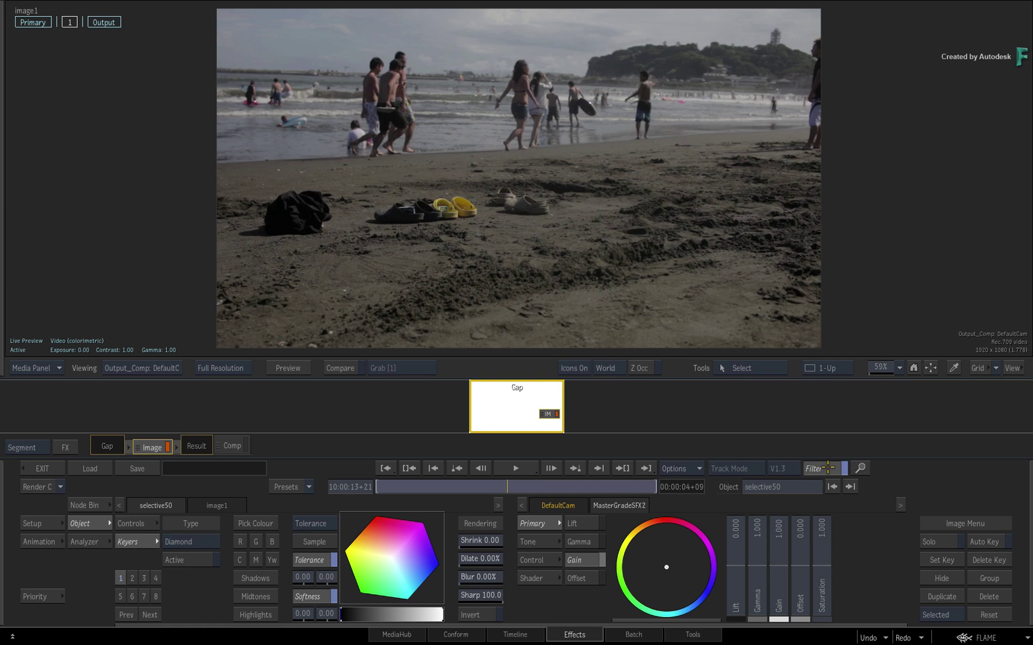
click(831, 468)
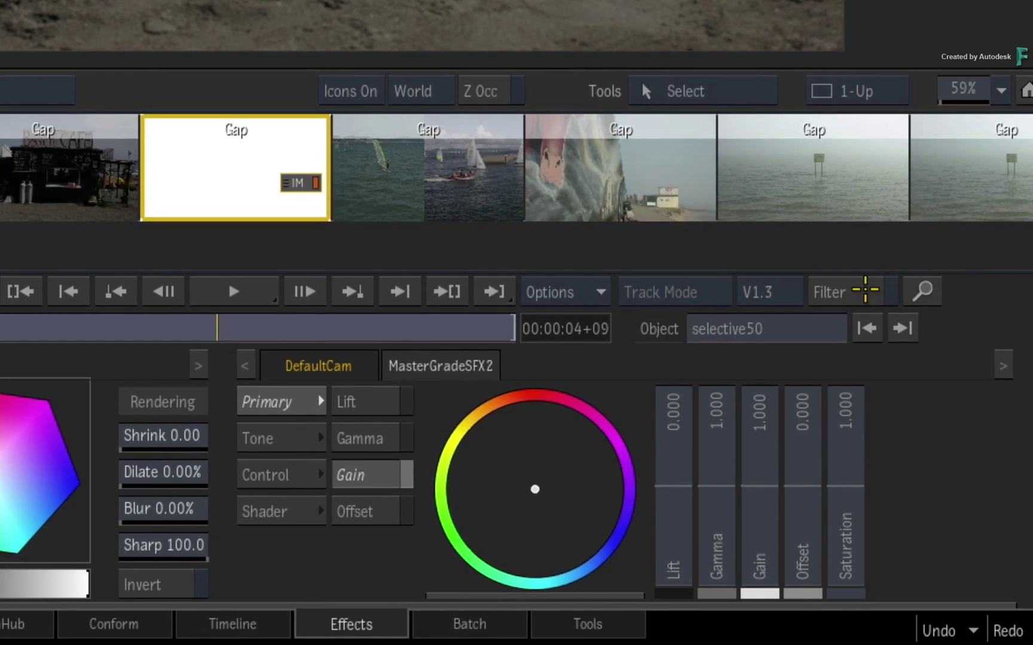
drag(761, 292, 769, 351)
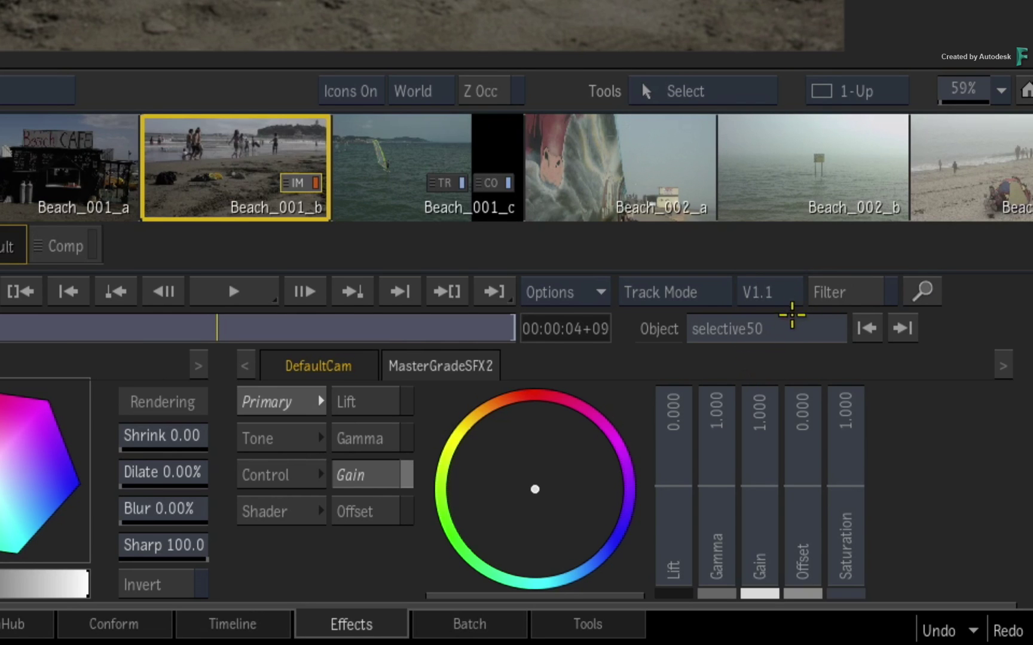
drag(758, 294, 750, 231)
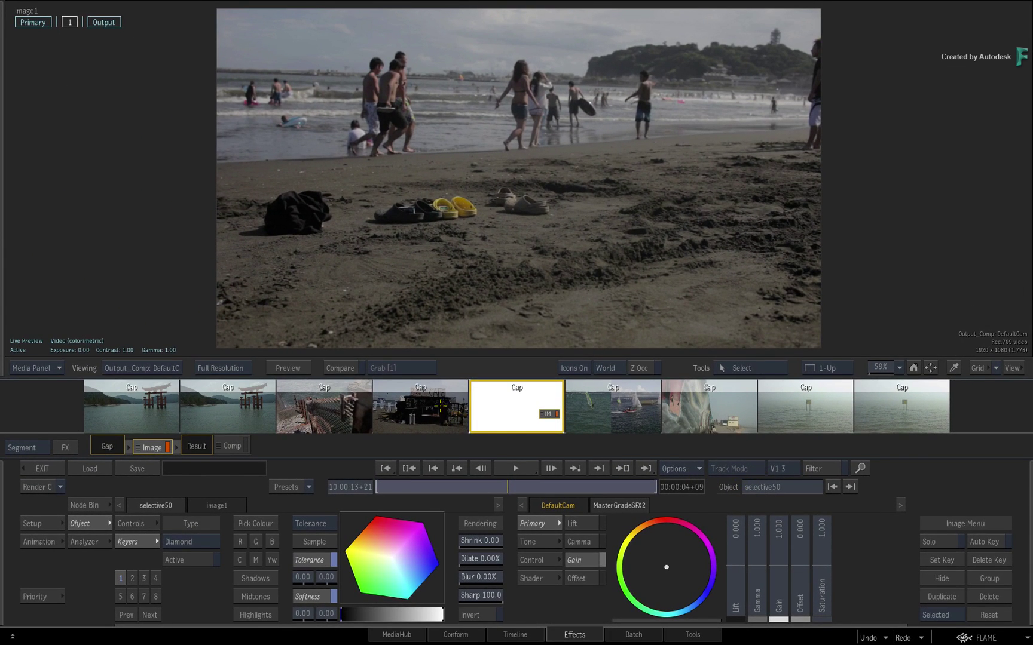
click(441, 411)
click(433, 407)
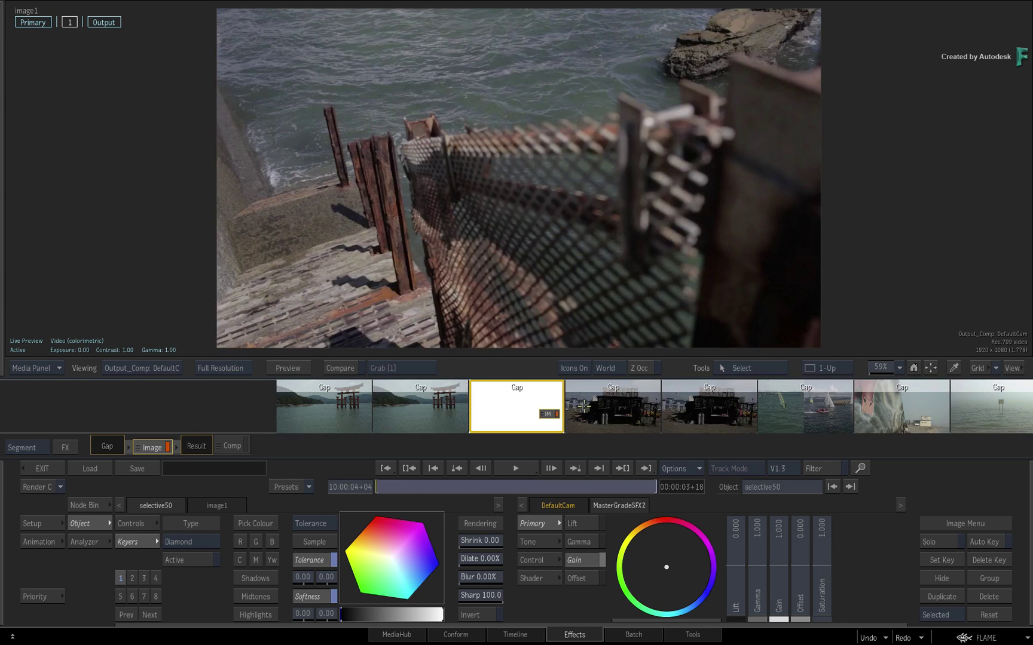
click(599, 406)
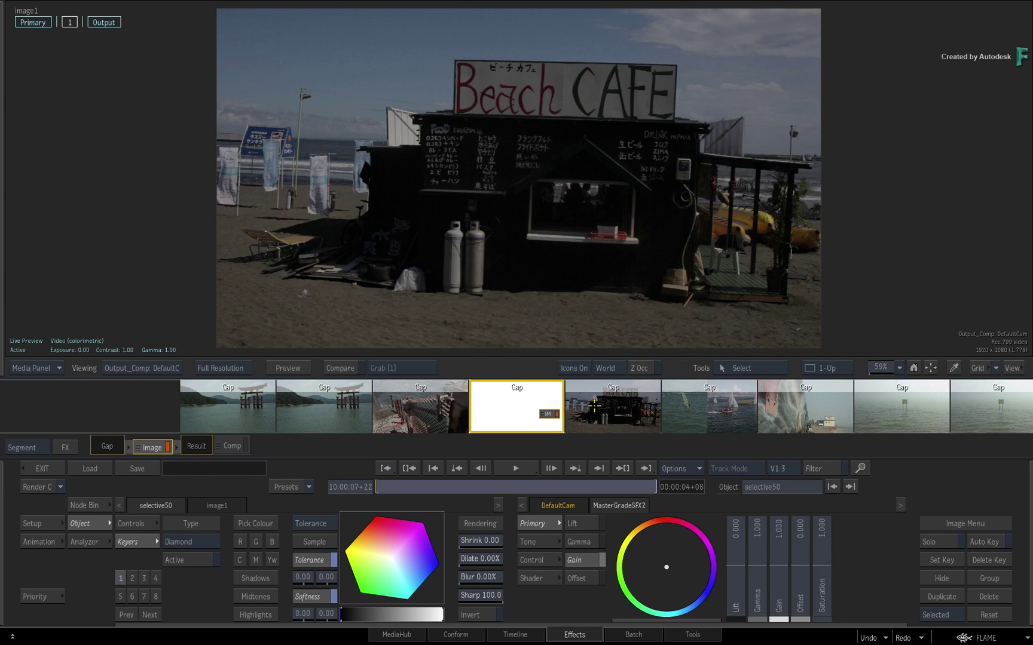
Step: Set scrubbing to the whole timeline range and play forward to 10:00:10+19
click(702, 468)
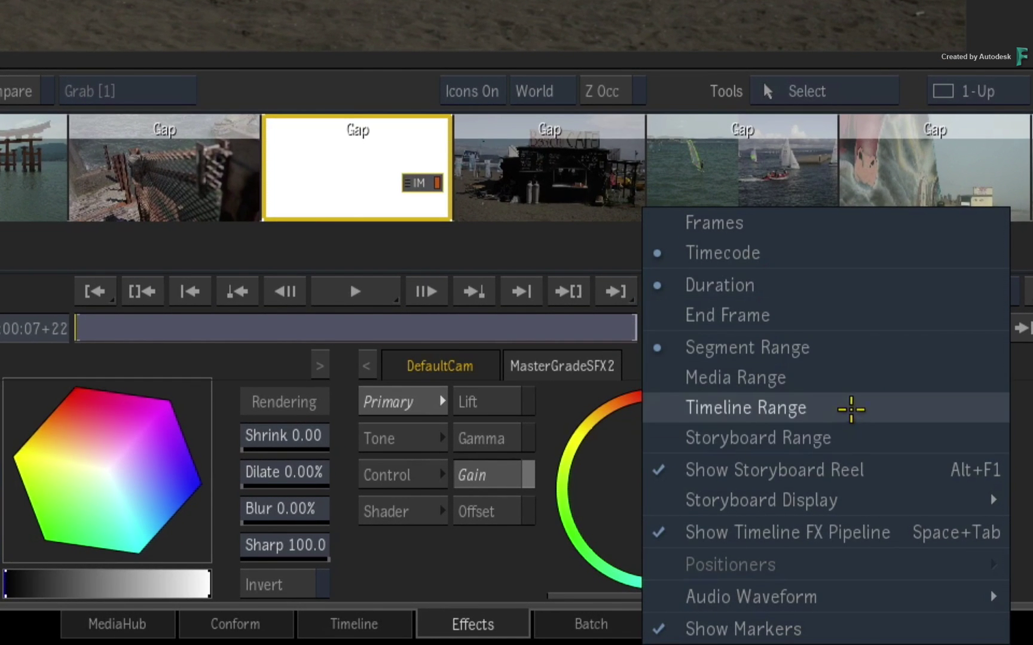
click(849, 410)
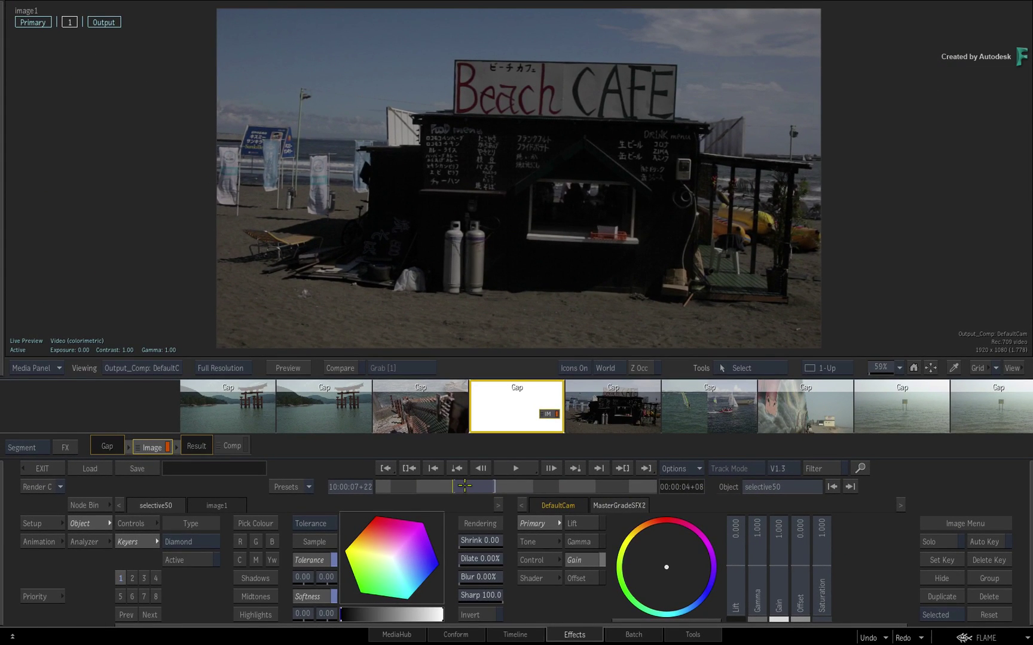
drag(464, 485, 475, 486)
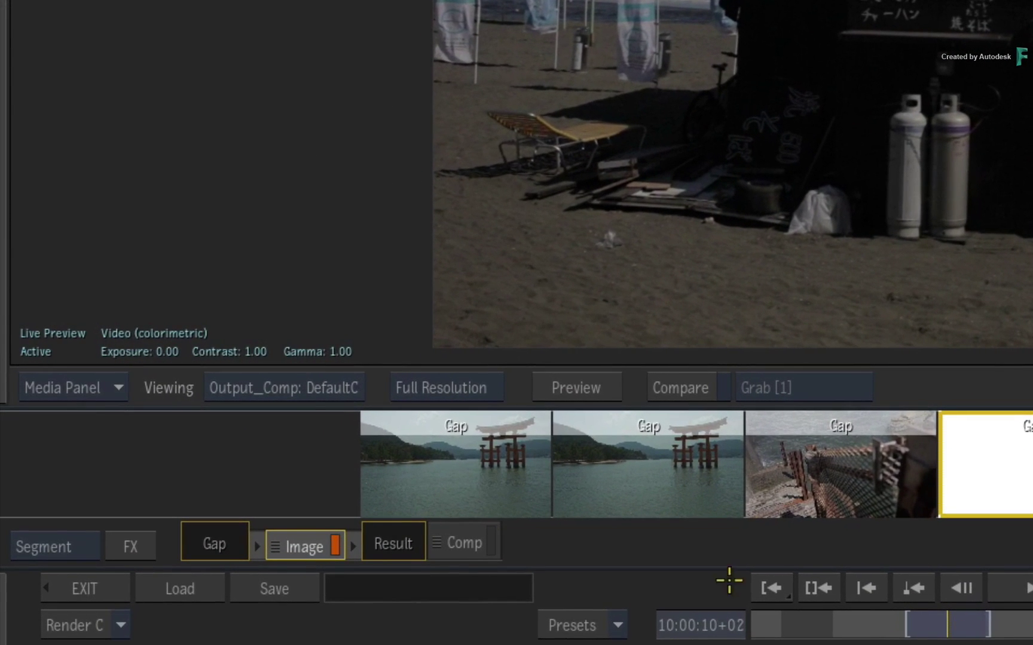
Step: Switch the viewer context to Primary Track and scrub back to the harbour boats shot
click(306, 390)
mouse_move(387, 228)
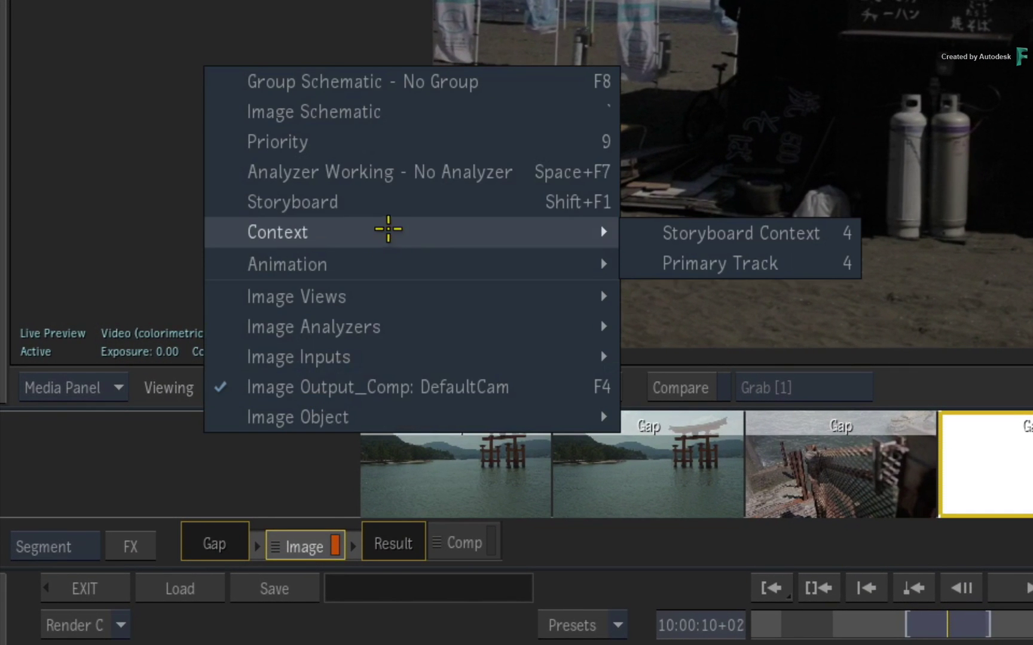
click(650, 262)
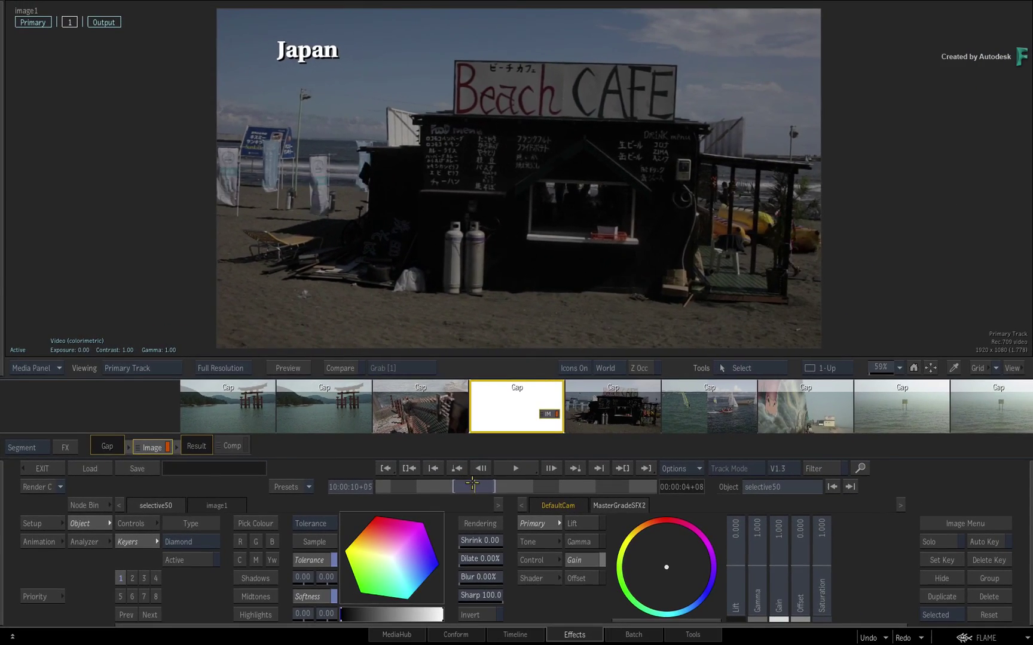
drag(473, 483, 401, 483)
Step: On the titled boats shot, lower the Gap's saturation to 0.609 and raise gain to 1.140
click(323, 410)
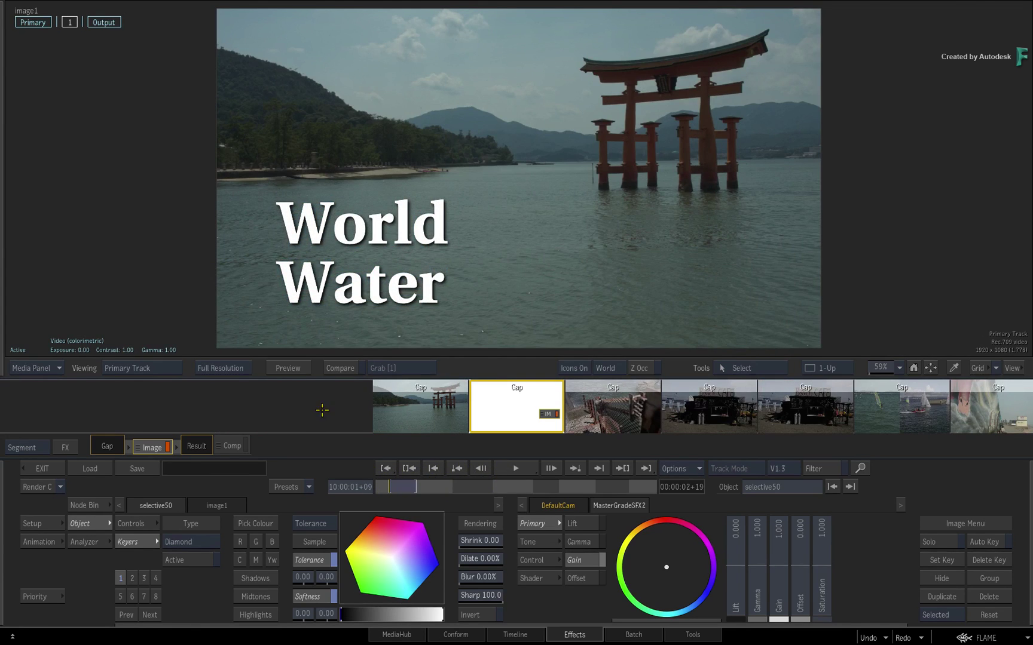
drag(391, 485, 399, 486)
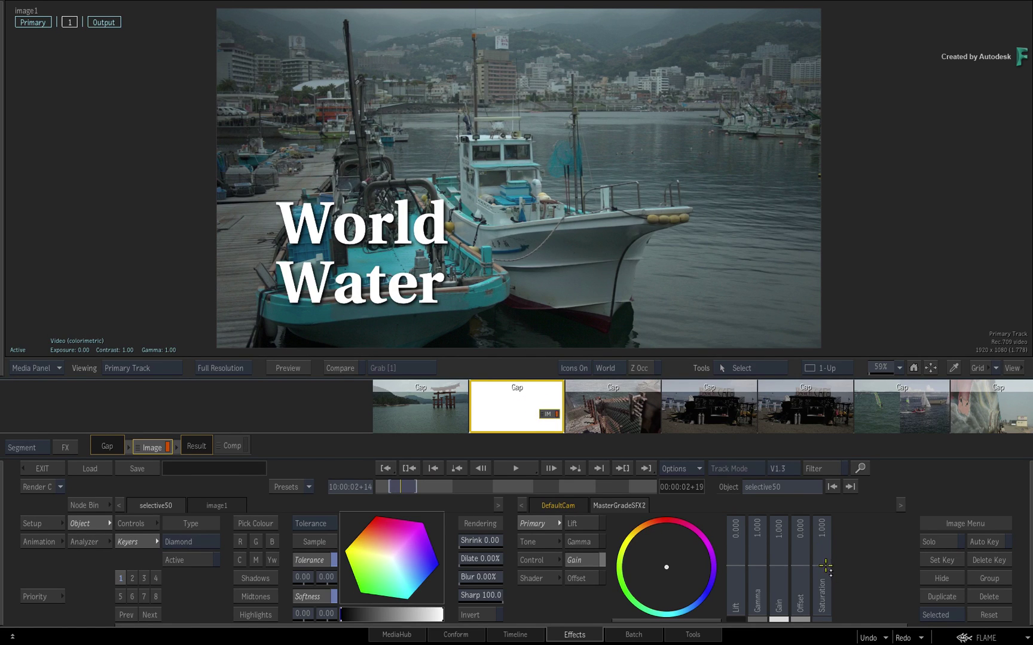
drag(825, 566, 801, 600)
drag(780, 557, 780, 542)
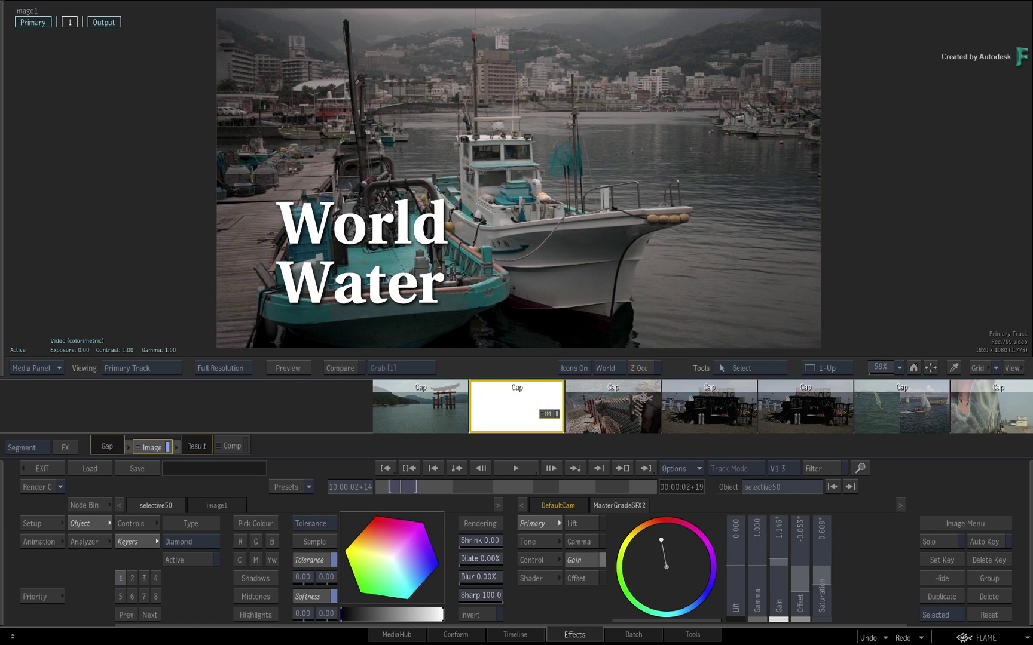
Step: Toggle the viewer between Media Front and Primary Track to compare the grade with the source
key(F1)
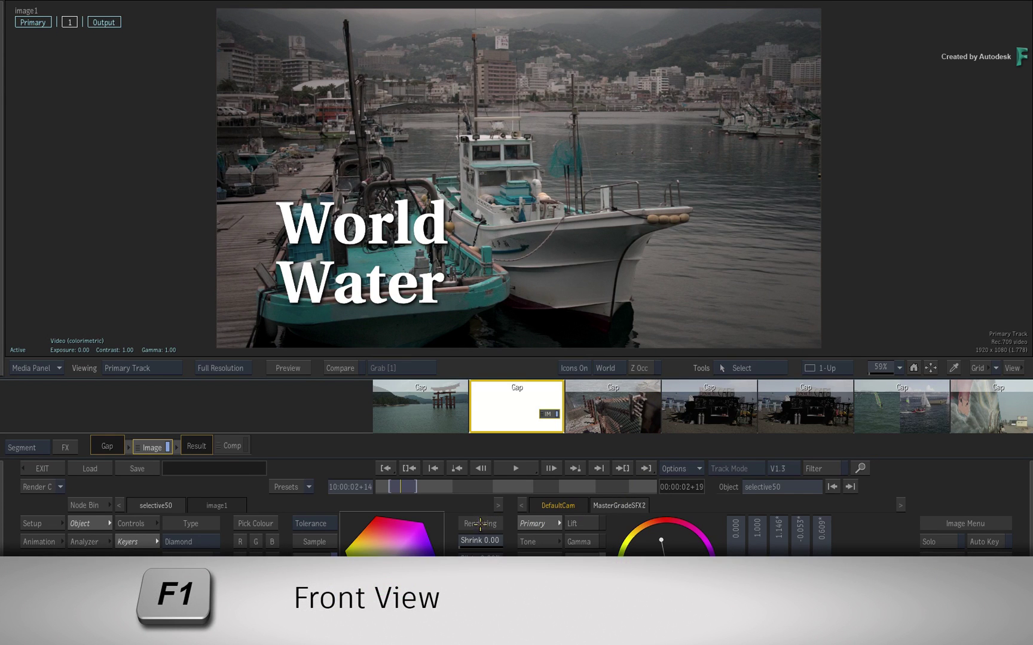
key(4)
key(4)
key(4)
key(4)
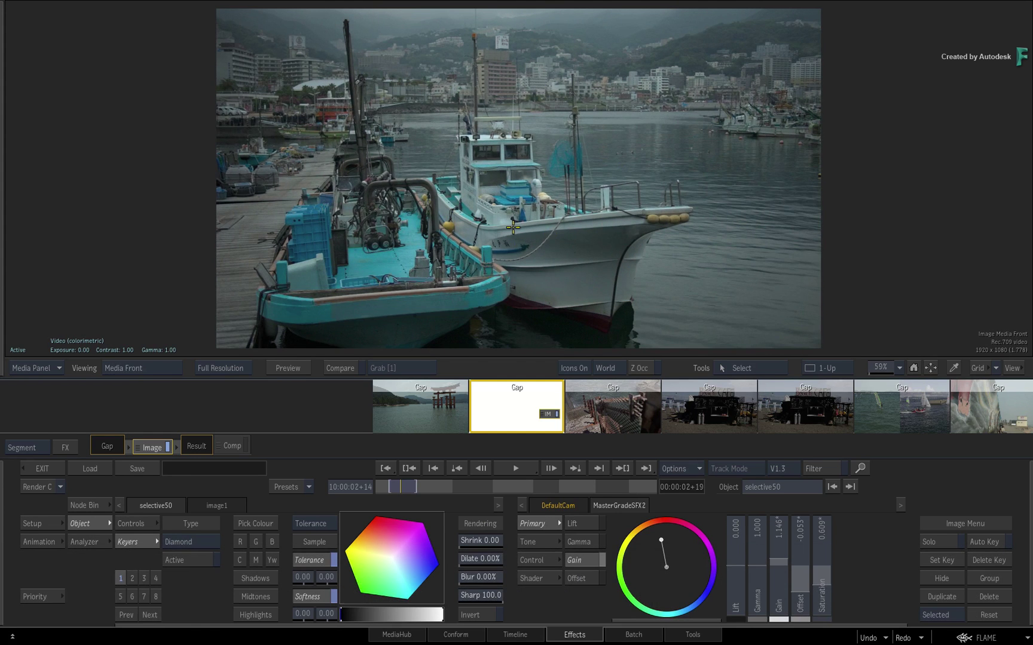
key(4)
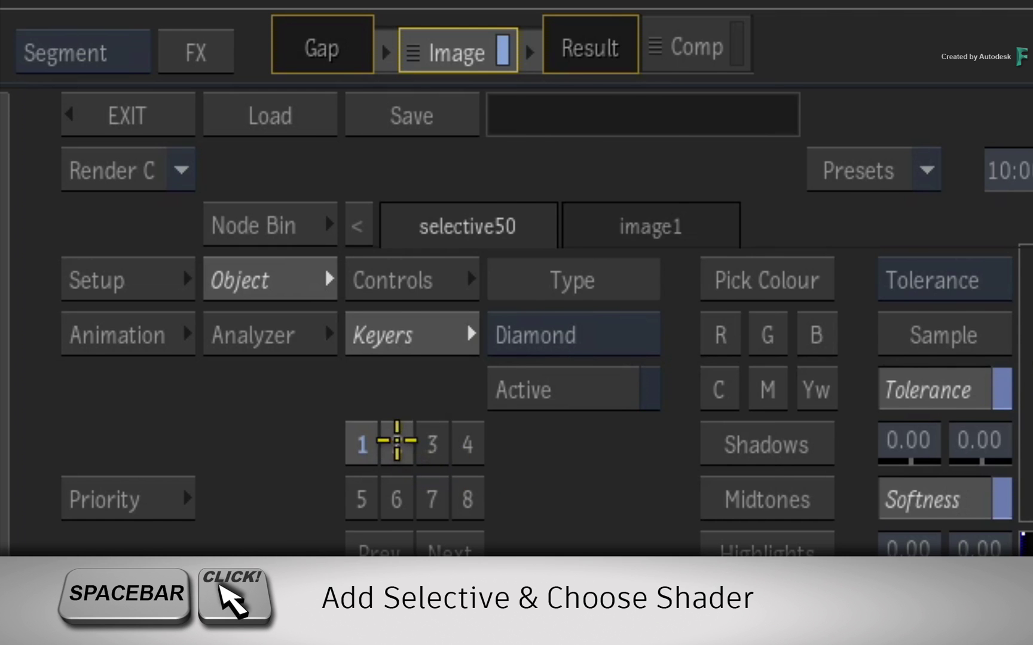
Step: Add a second selective loaded with the GlowSFX Matchbox shader for a soft, bright bloom
click(398, 445)
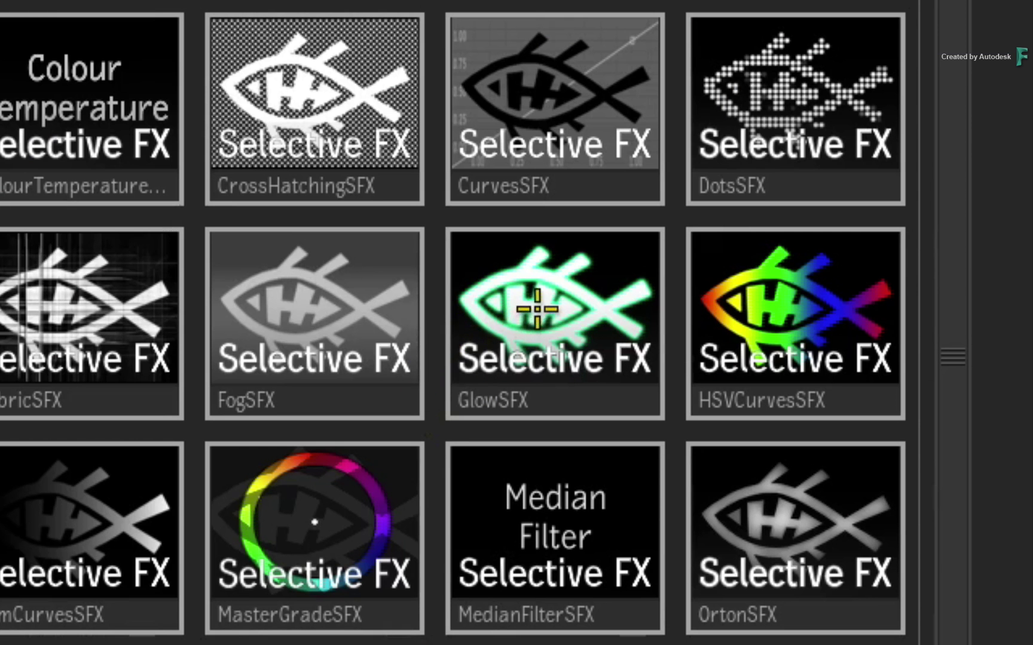
click(868, 250)
double_click(542, 307)
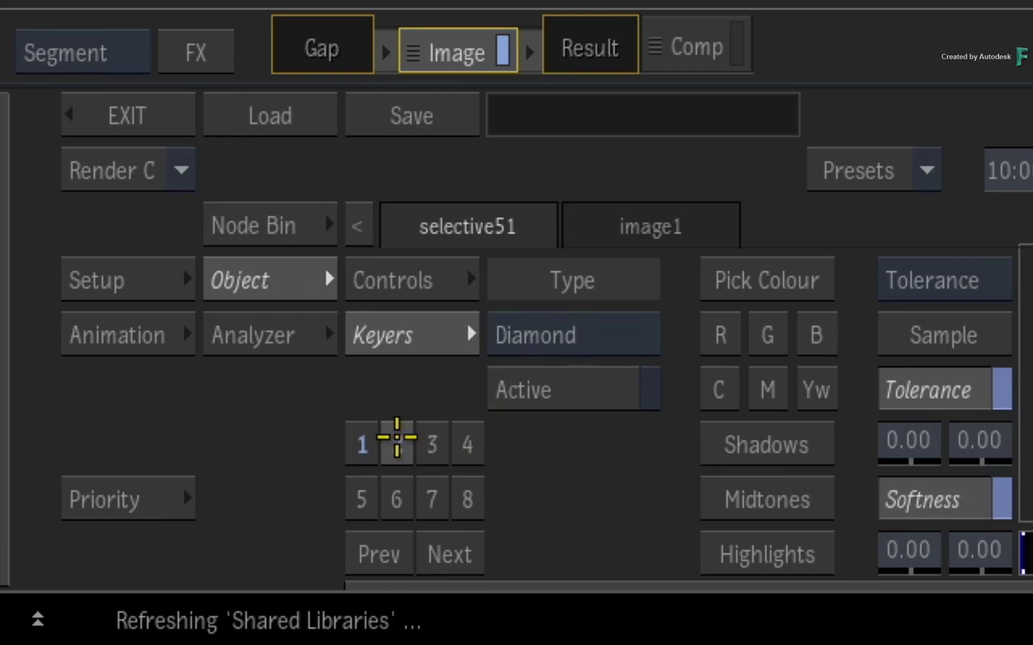
click(132, 578)
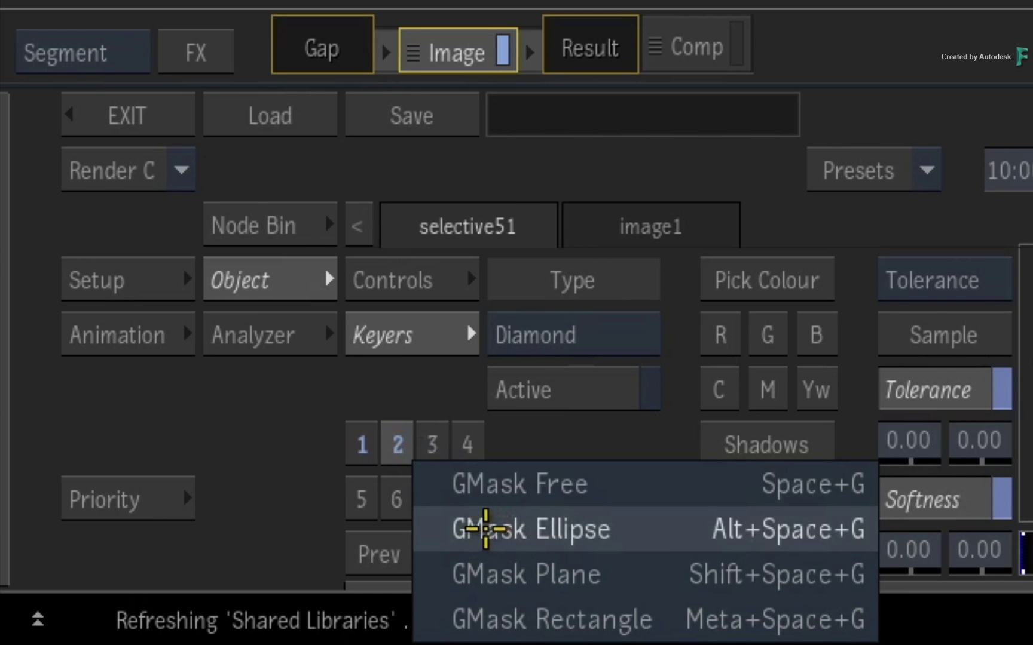
Step: Draw an elliptical GMask over the harbour boats and view the composited result
click(491, 530)
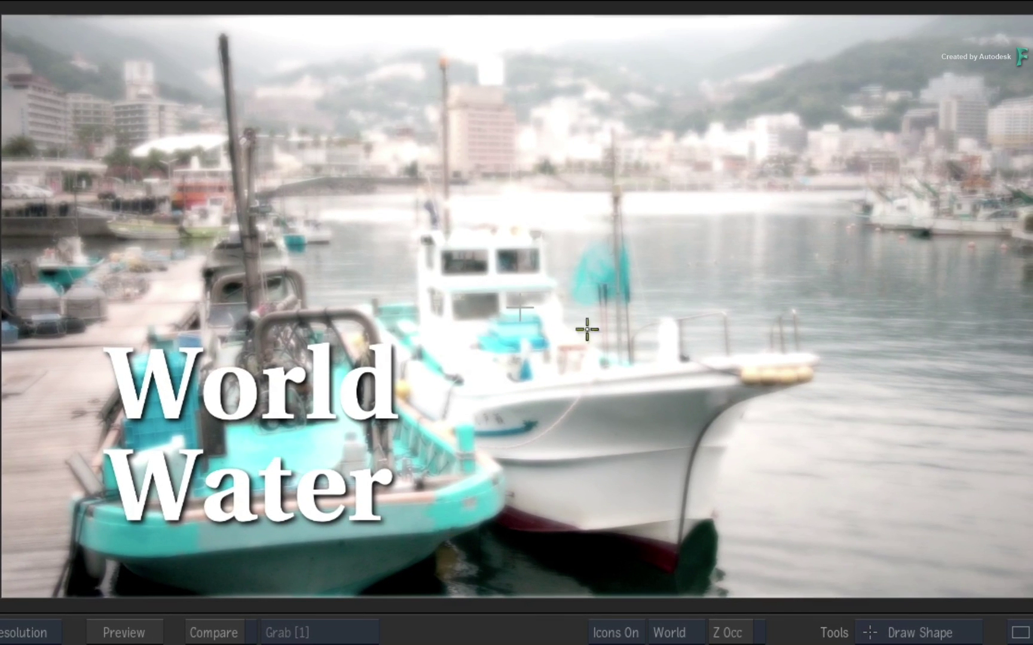
mouse_move(586, 329)
mouse_down()
mouse_move(792, 416)
mouse_move(968, 574)
mouse_up()
key(F4)
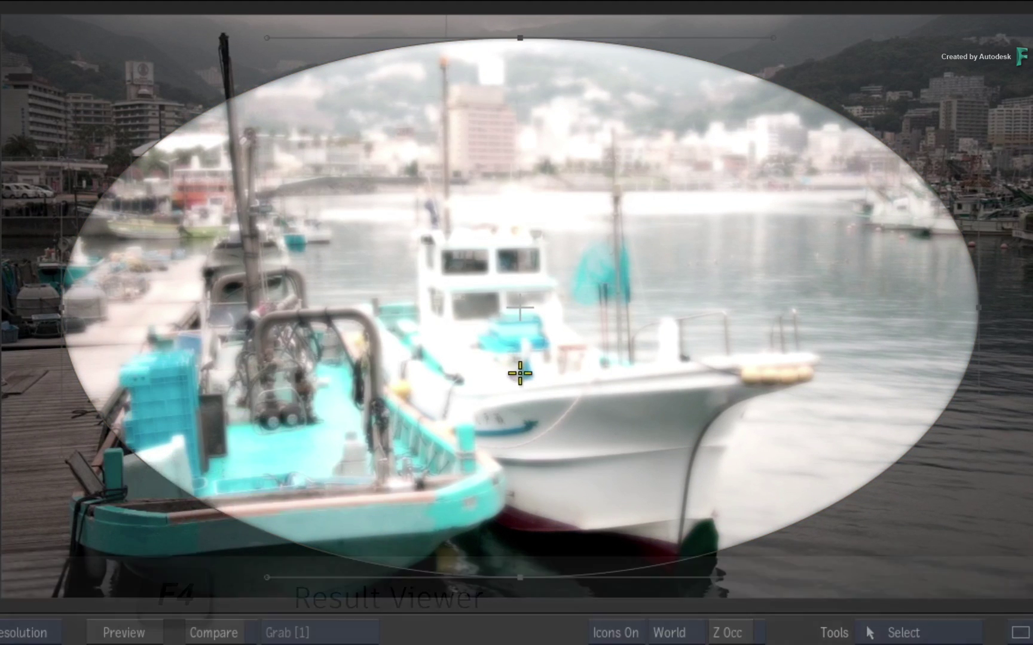
Step: Invert the ellipse mask and soften its edge by dragging a gradient point outward
click(836, 503)
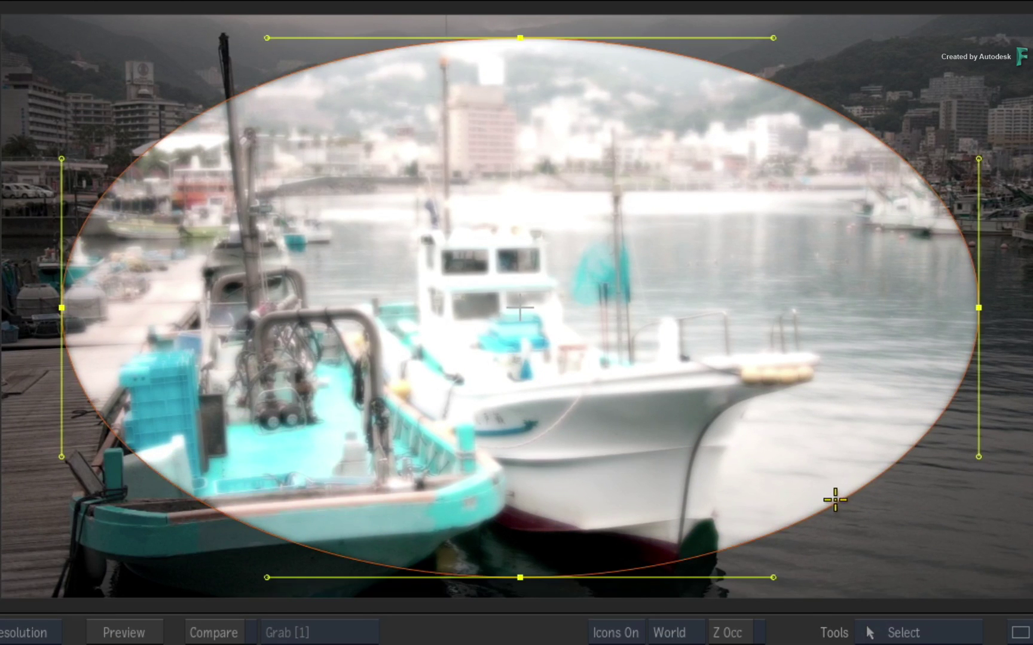
click(657, 471)
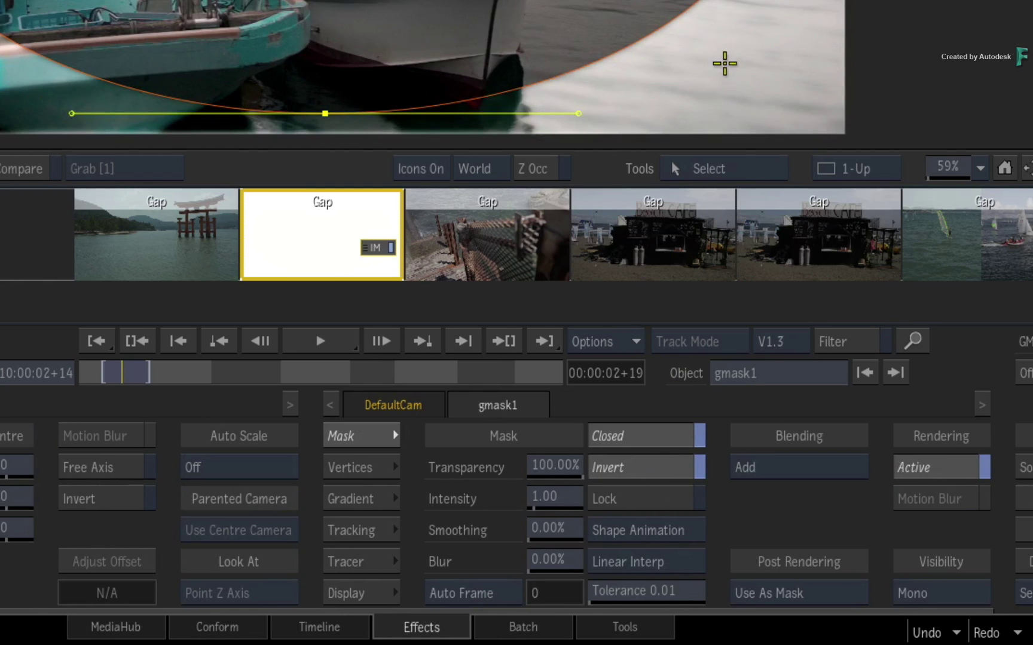
right_click(661, 28)
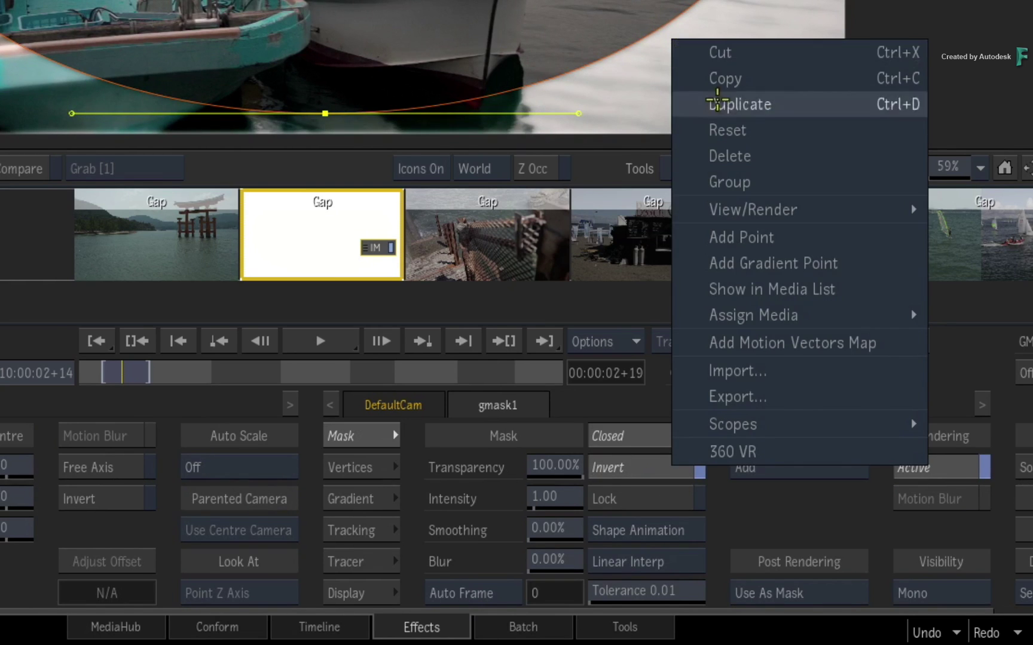
click(761, 261)
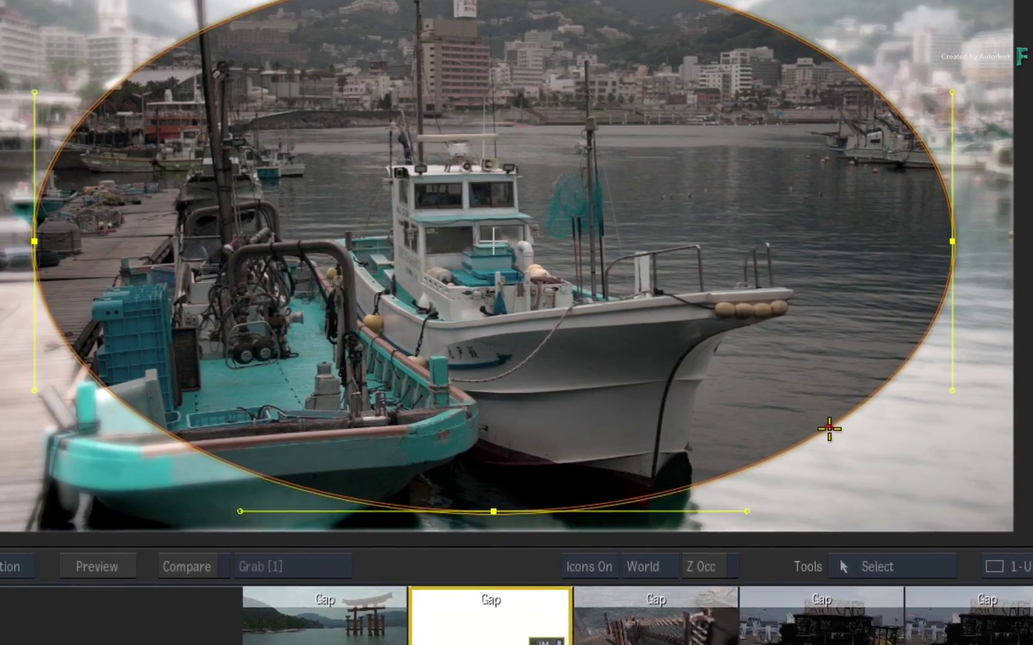
drag(663, 29, 764, 112)
drag(957, 572, 998, 599)
key(4)
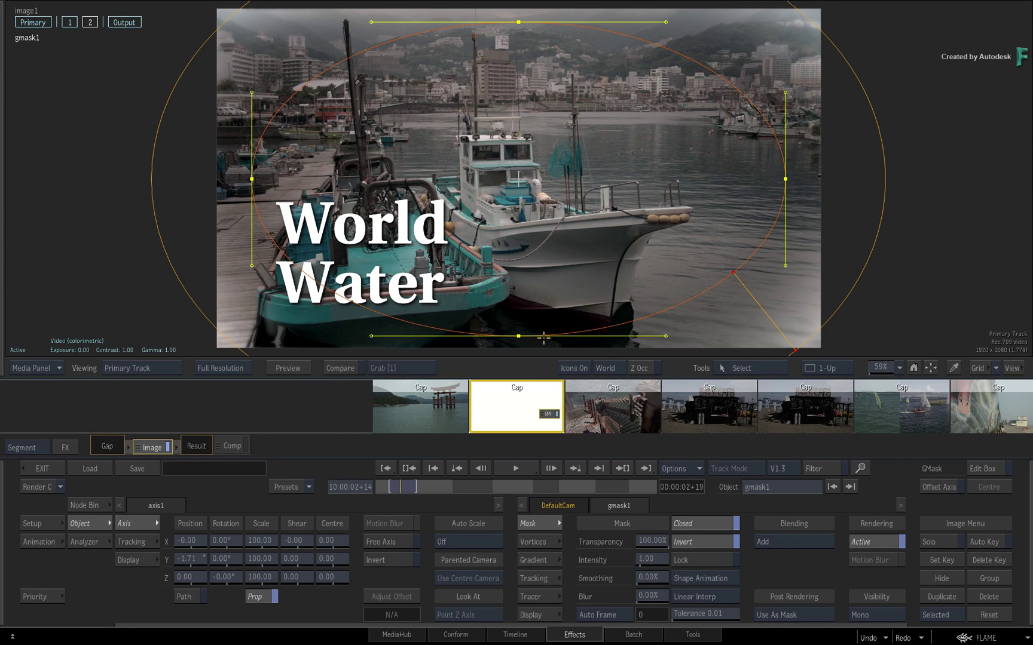
Step: Copy the masked glow Image setup onto the other Gap segments in the storyboard strip
drag(705, 407, 419, 402)
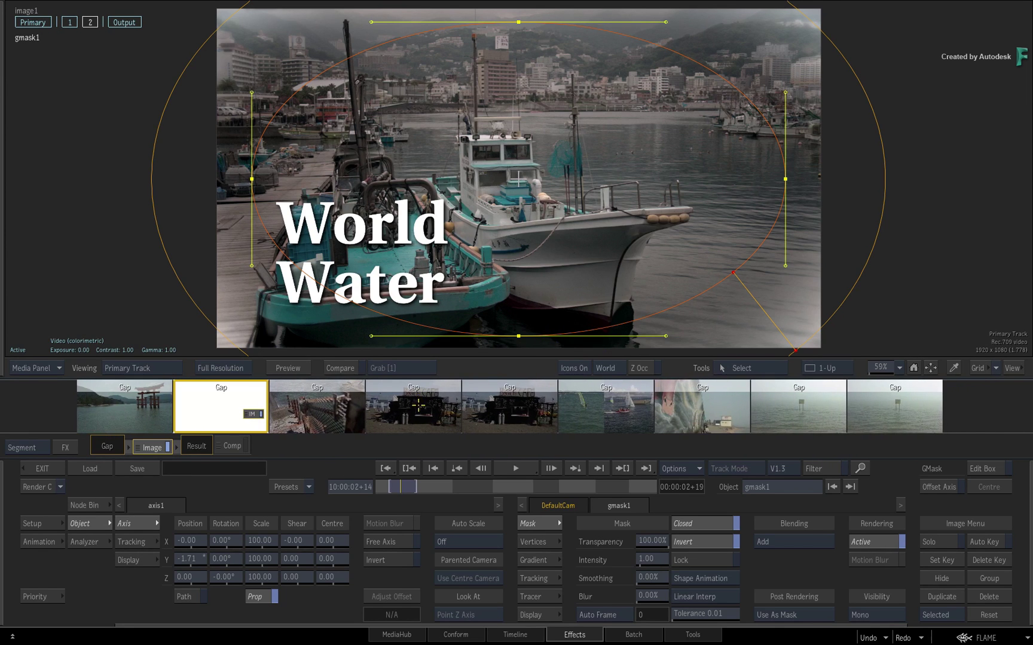
drag(141, 407, 896, 414)
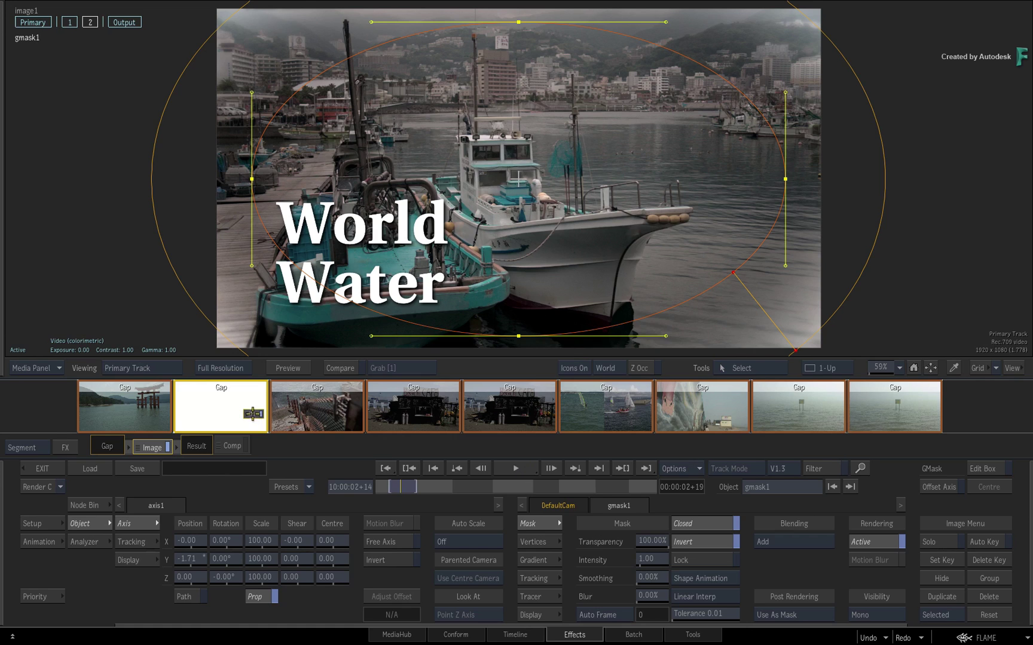
click(413, 416)
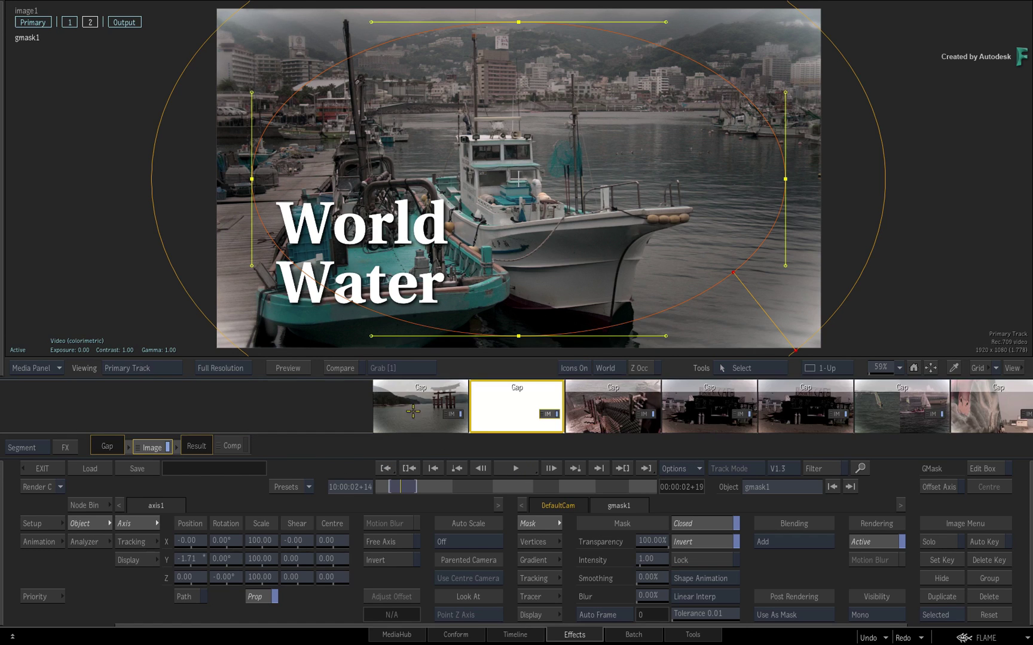
drag(727, 398, 466, 402)
click(448, 402)
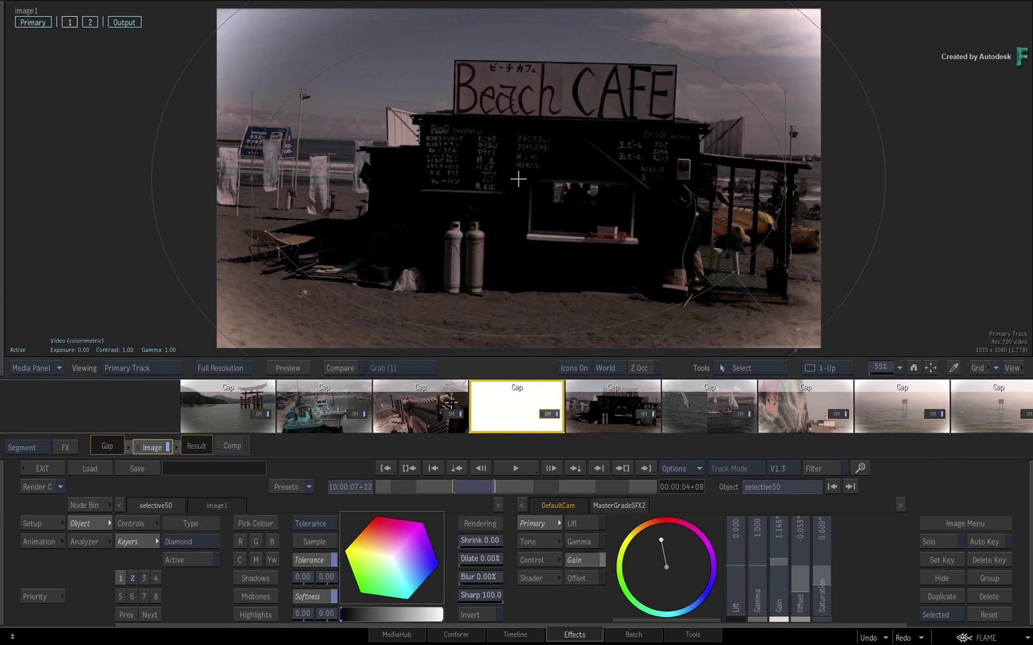
click(703, 401)
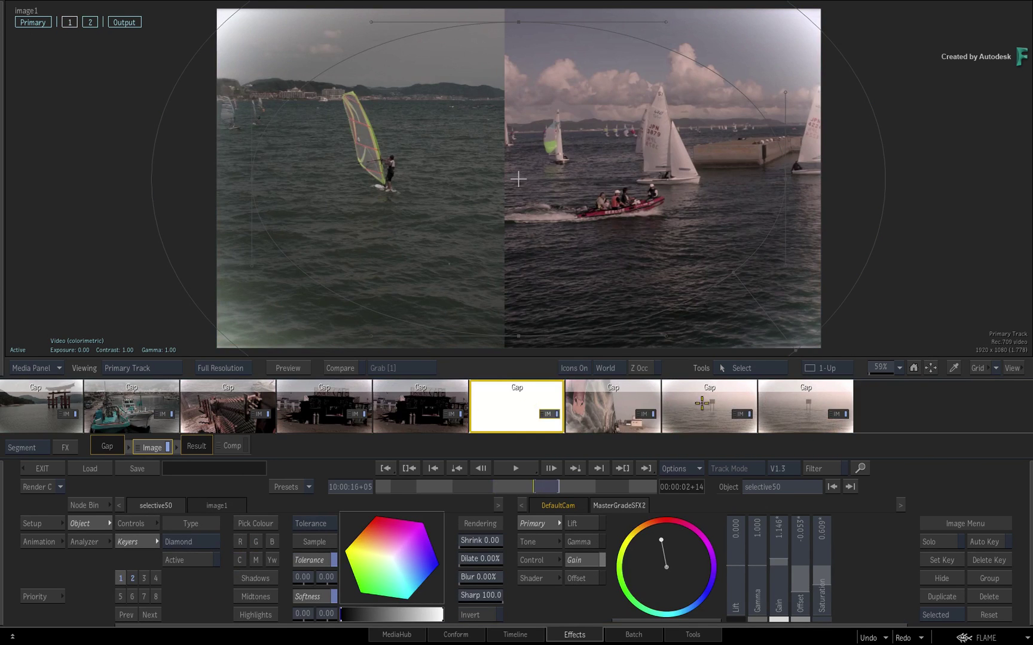
click(699, 405)
click(428, 402)
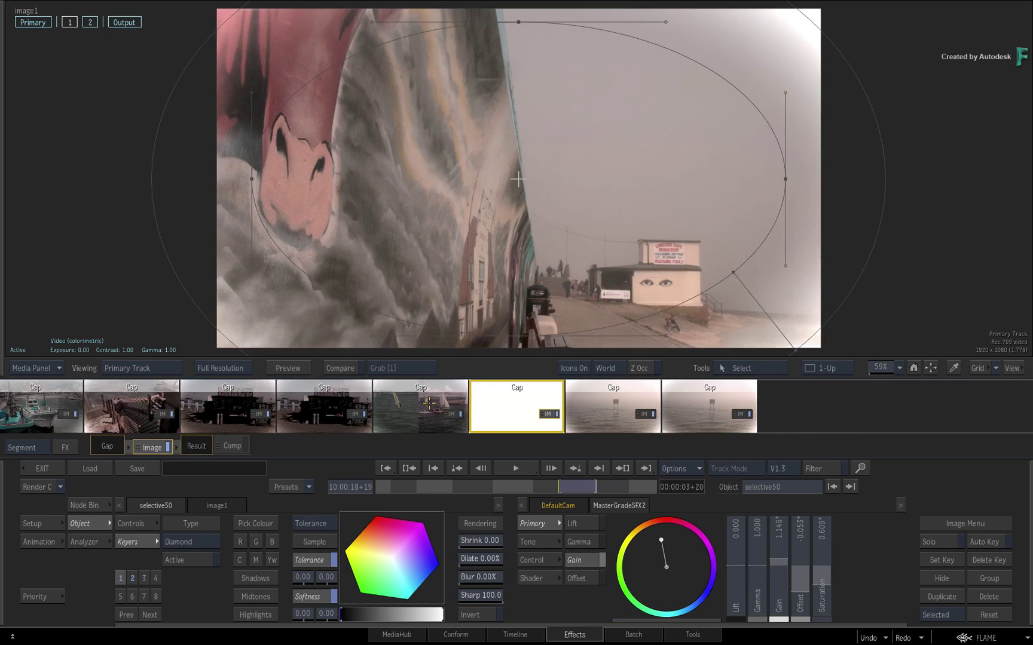
click(227, 407)
click(327, 410)
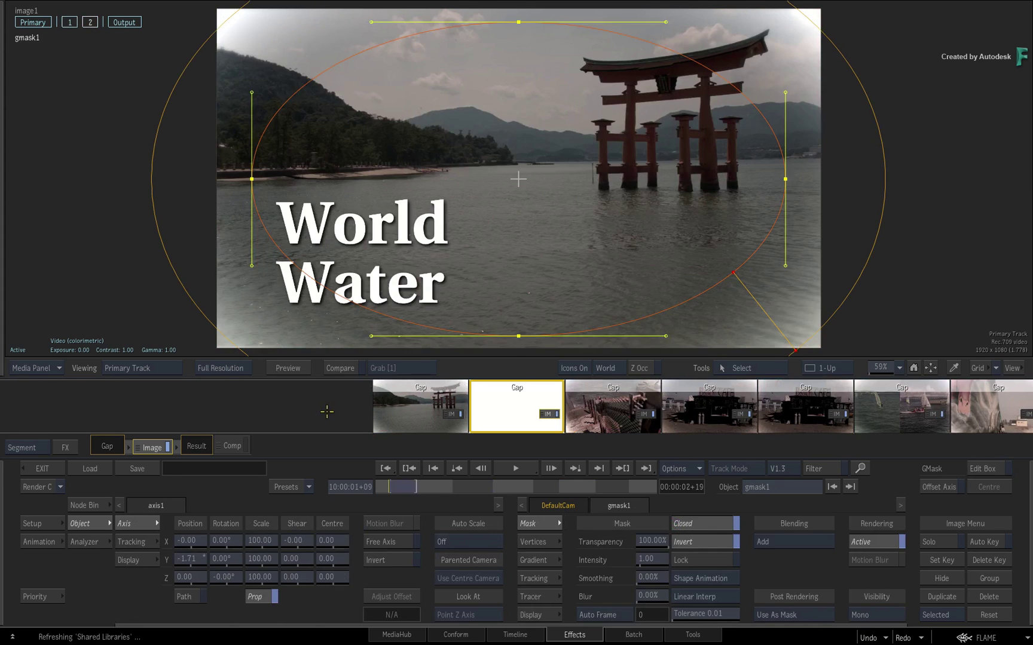
click(406, 409)
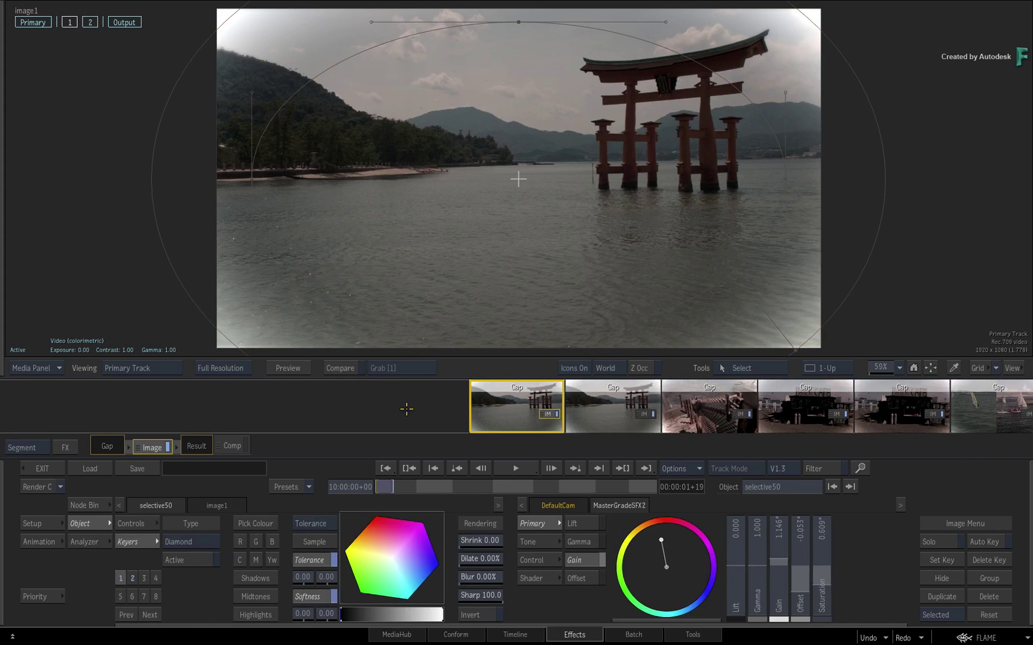
click(615, 411)
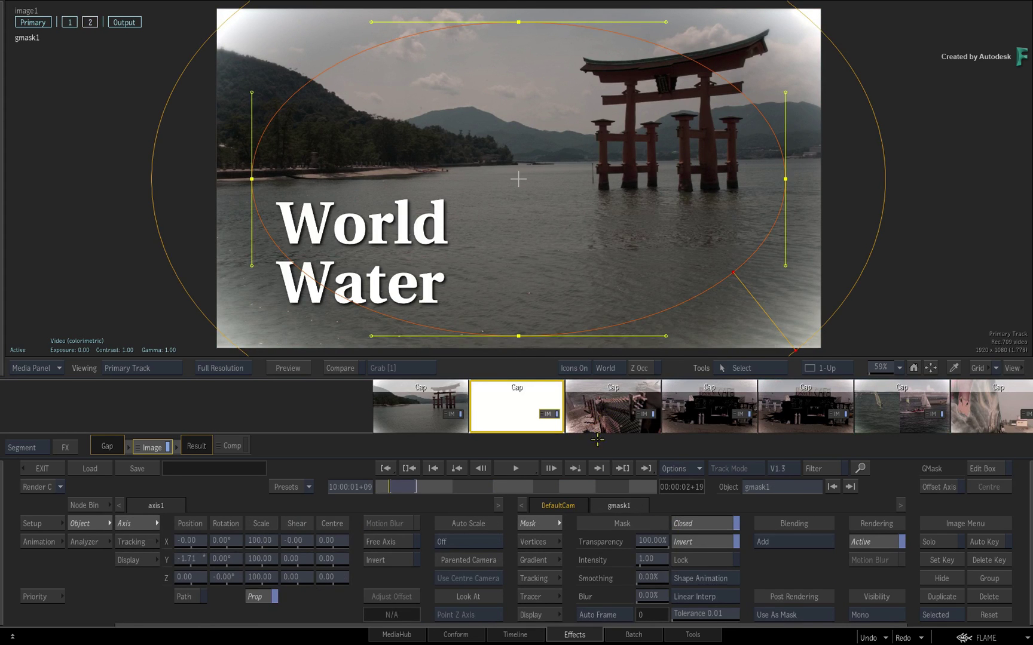
Step: Return to the Timeline, select the next vfx and grade Gap segments, and move to the Beach Cafe shot
key(Escape)
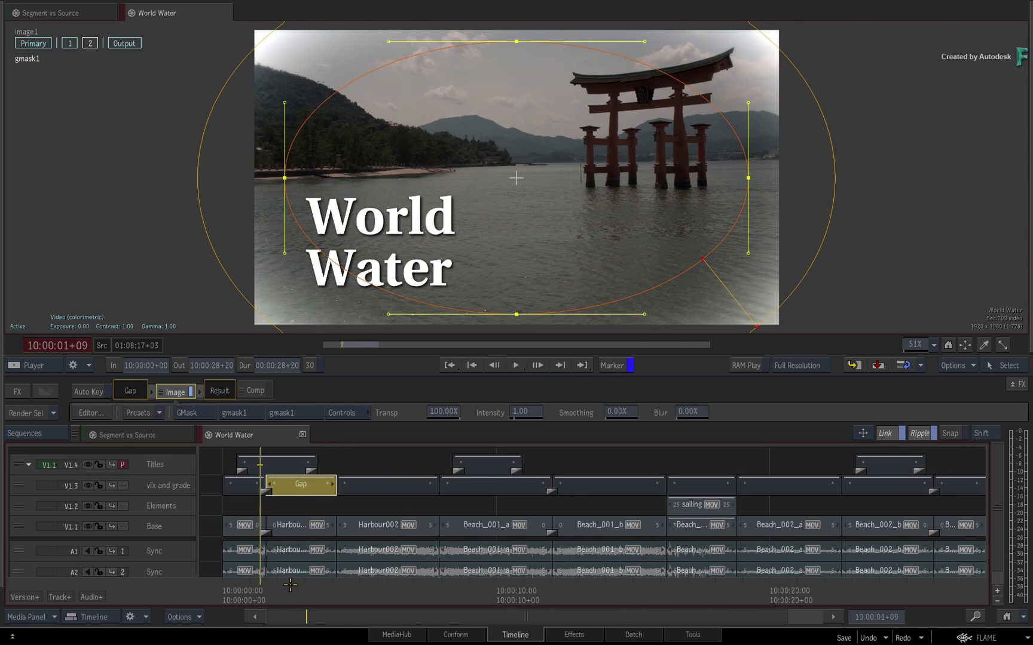
click(366, 491)
click(482, 489)
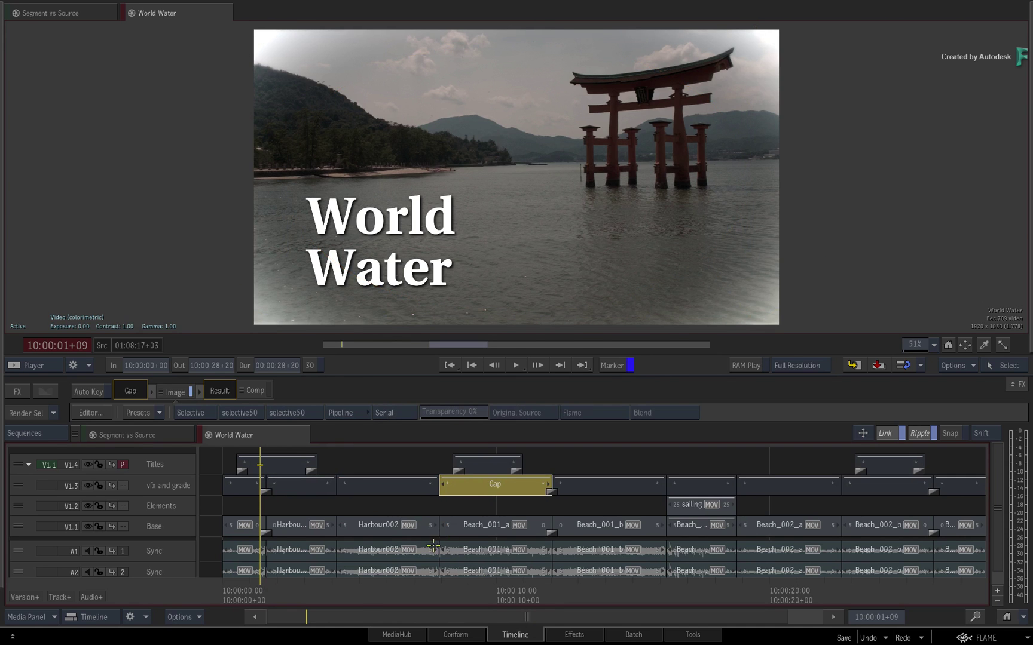
drag(344, 593, 449, 575)
key(space)
key(space)
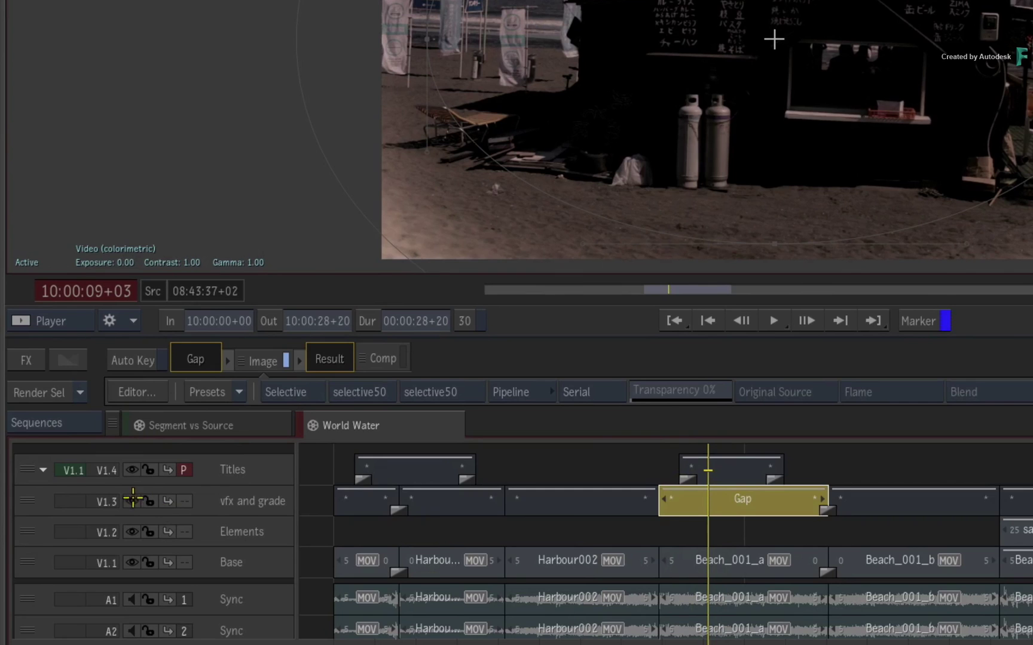
Step: Hide and show the vfx and grade track at Beach Cafe and the World Water title, then scrub later shots
click(133, 500)
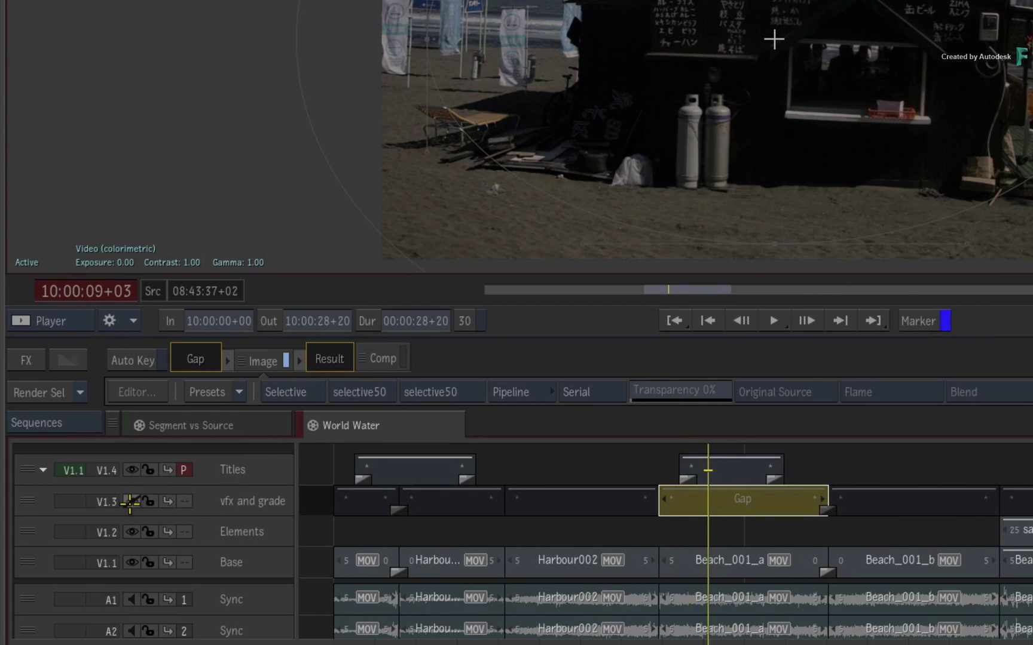
click(132, 502)
drag(541, 450, 424, 450)
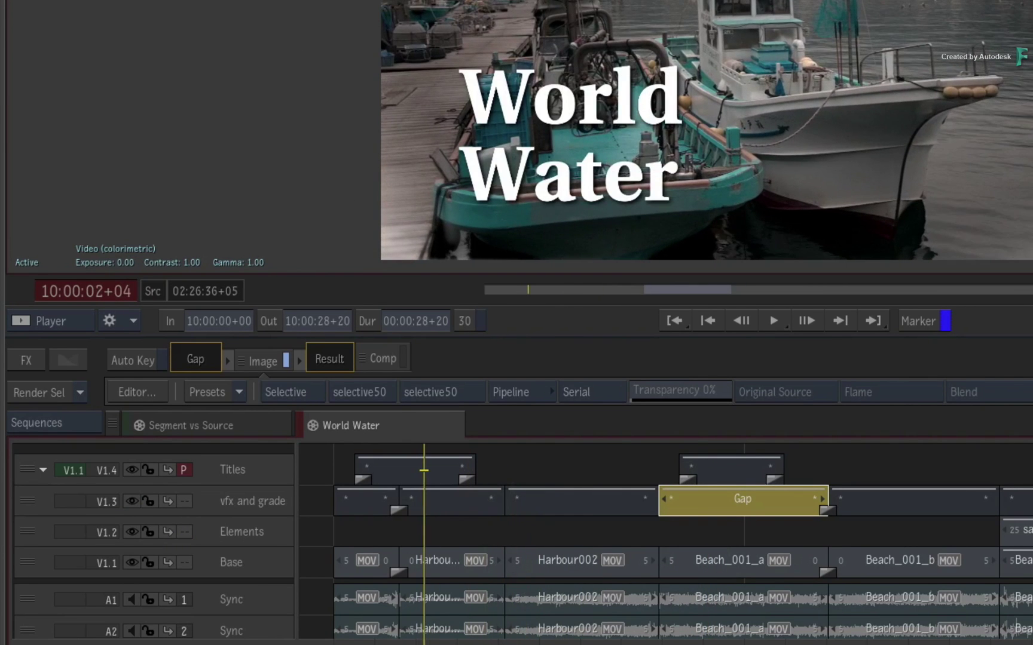
click(134, 501)
click(135, 501)
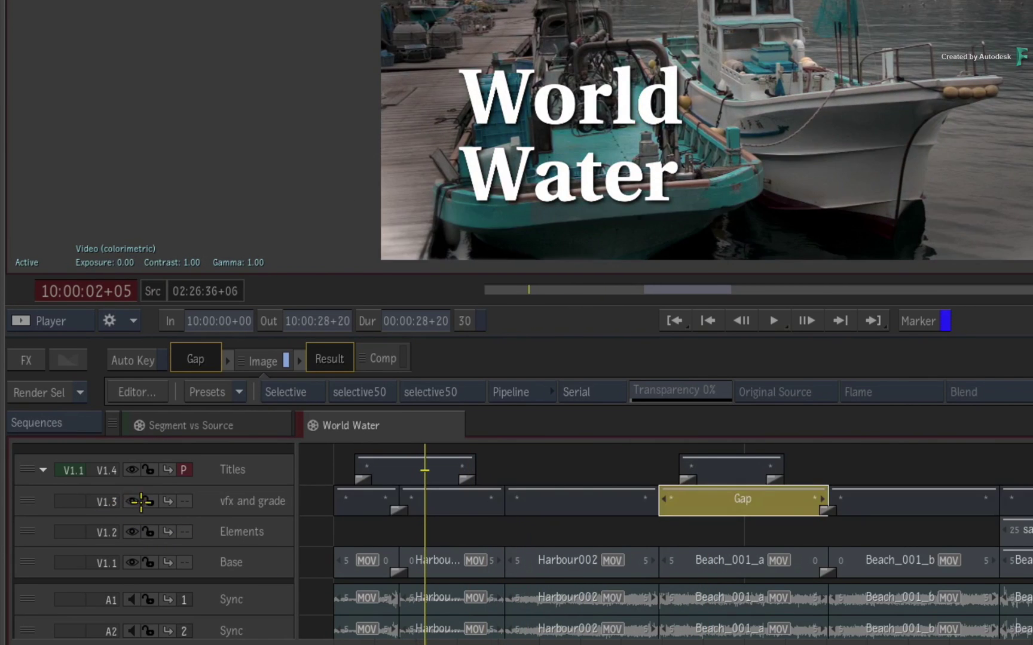
drag(374, 592, 437, 598)
drag(646, 630, 288, 493)
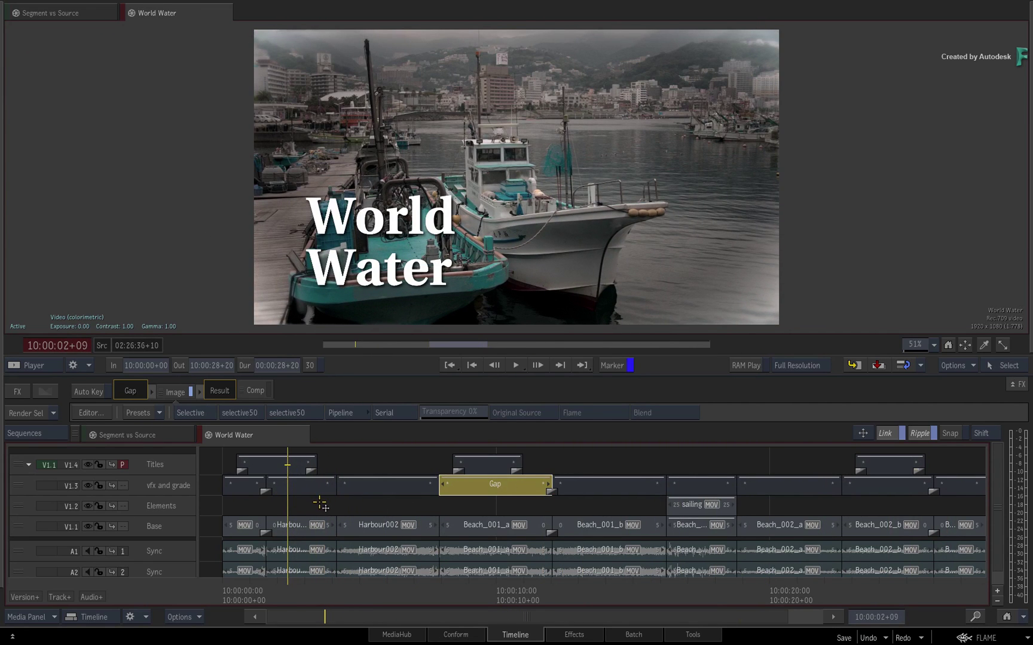
Step: Flick the vfx and grade track off and on, leave it visible, and play from the World Water title
click(86, 486)
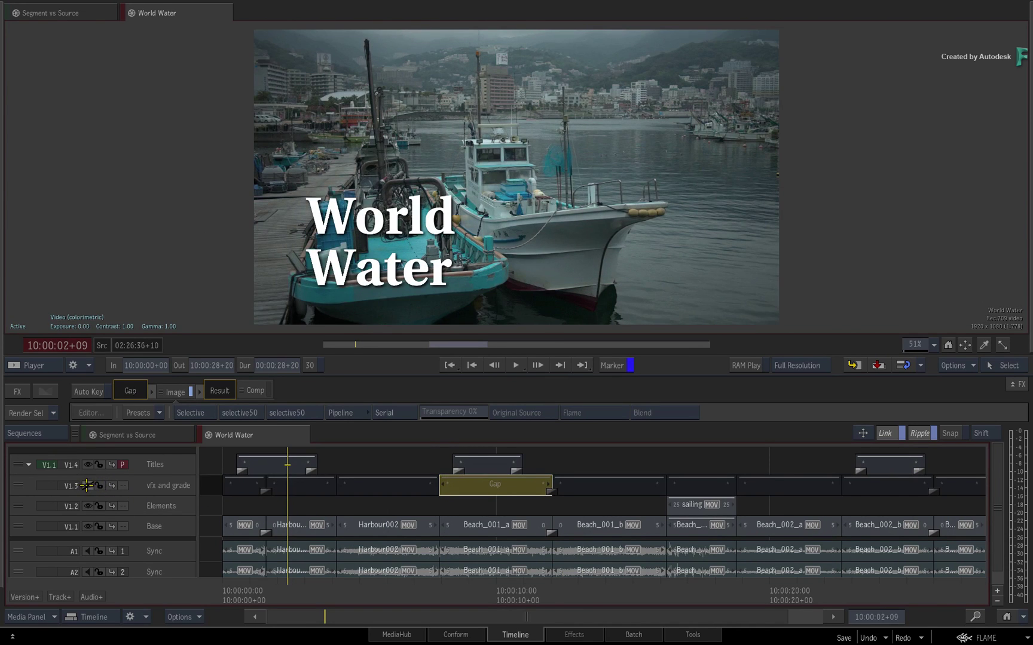
click(88, 485)
click(87, 485)
click(88, 485)
click(87, 485)
click(89, 486)
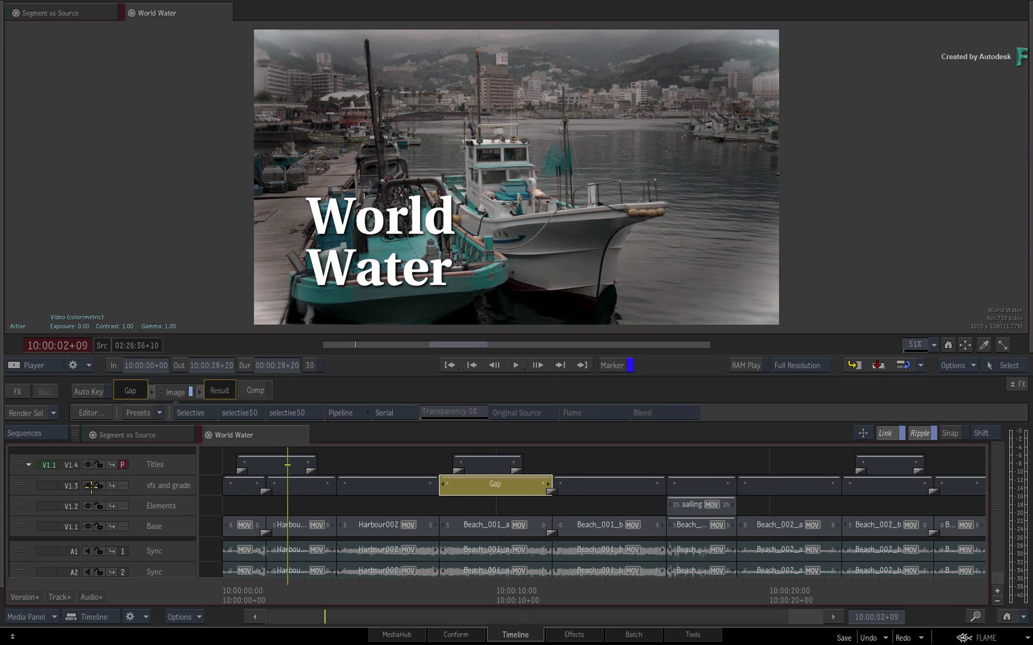
click(321, 450)
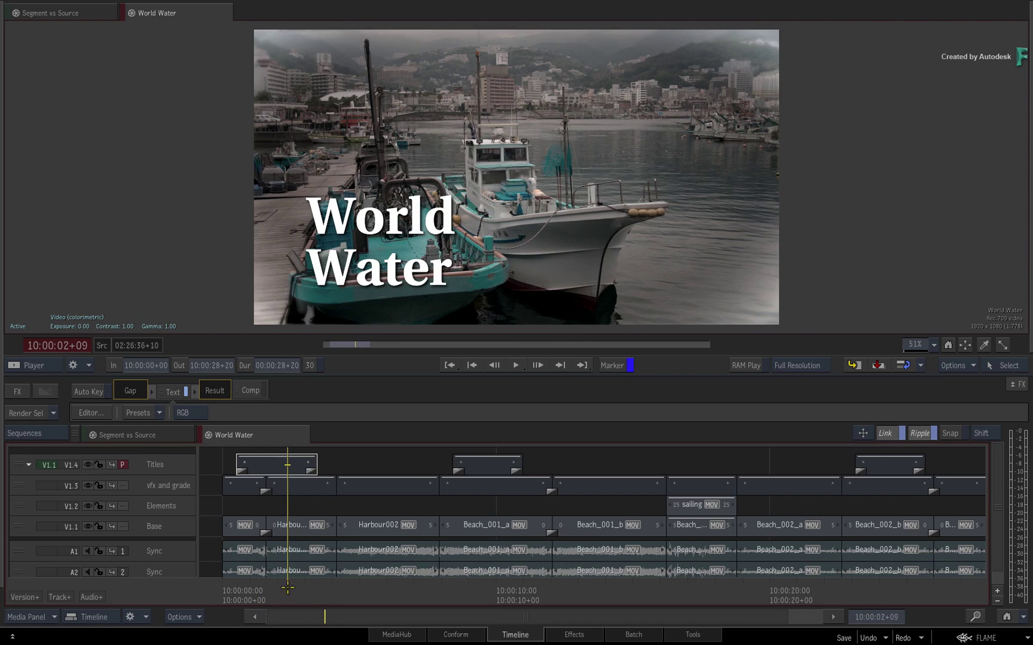
drag(292, 586, 285, 526)
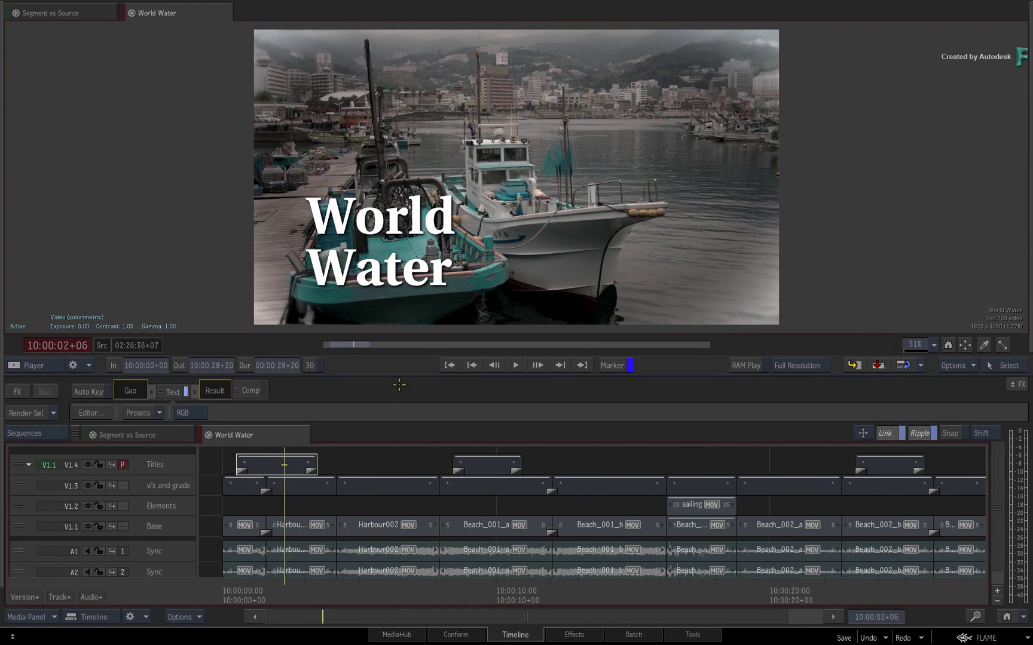